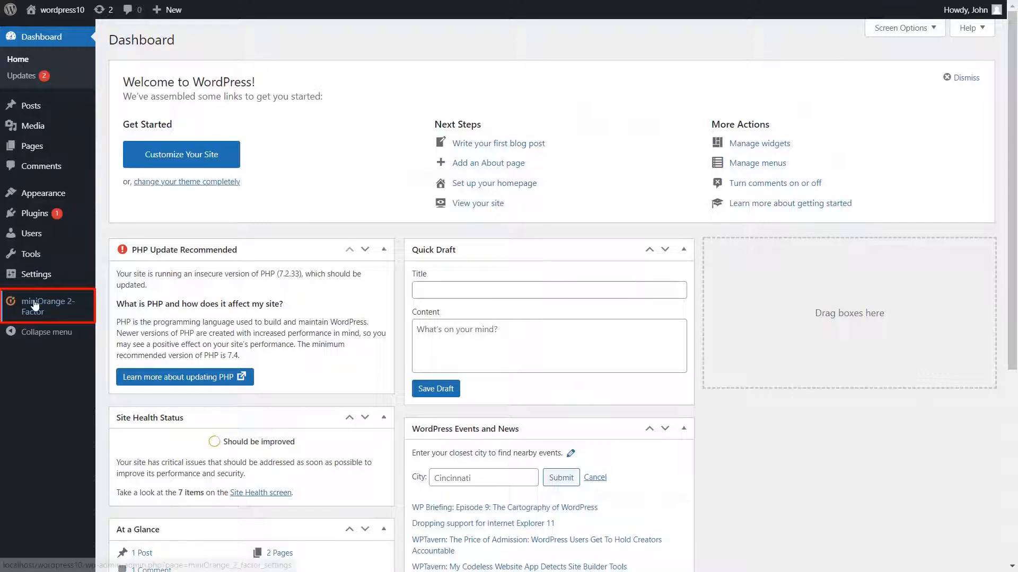
# - Open the miniOrange 2-Factor Setup Two-Factor page, which shows selected method NONE
pyautogui.click(35, 304)
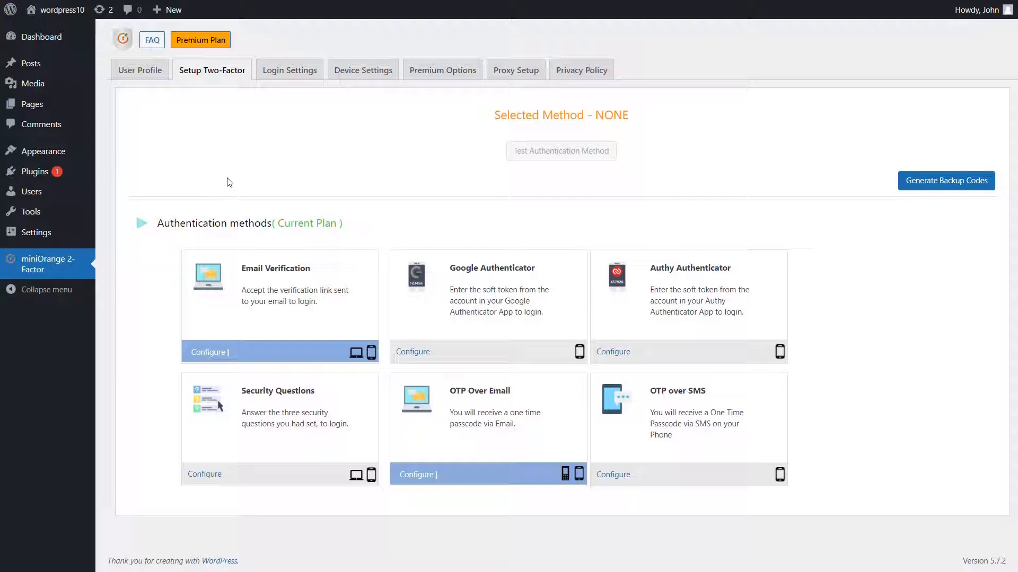
pyautogui.moveTo(53, 192)
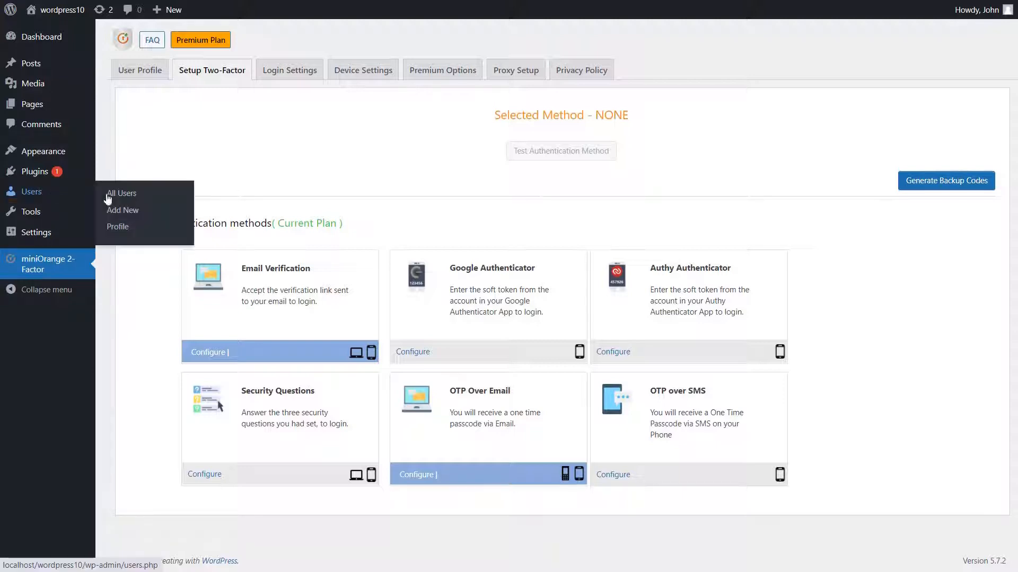
# - Add a new Editor user with a username, e-mail address and a confirmed weak password
pyautogui.click(134, 214)
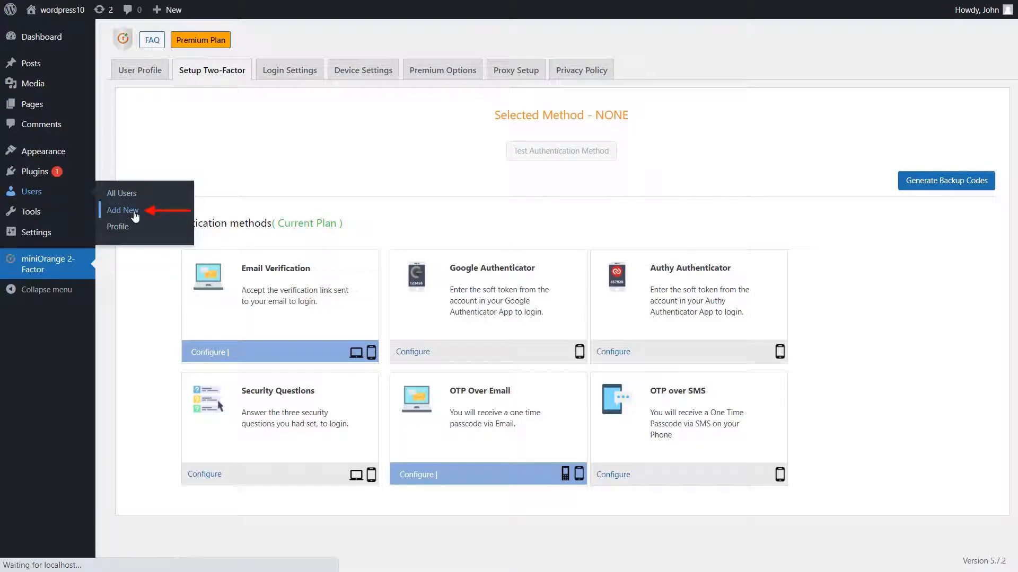
pyautogui.click(245, 95)
pyautogui.write('Marvel')
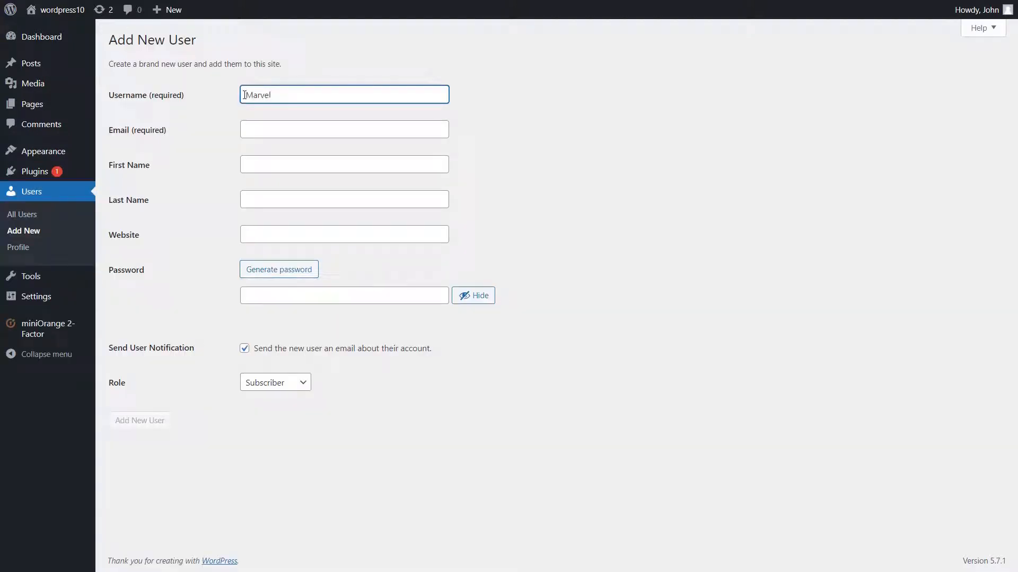
pyautogui.click(253, 129)
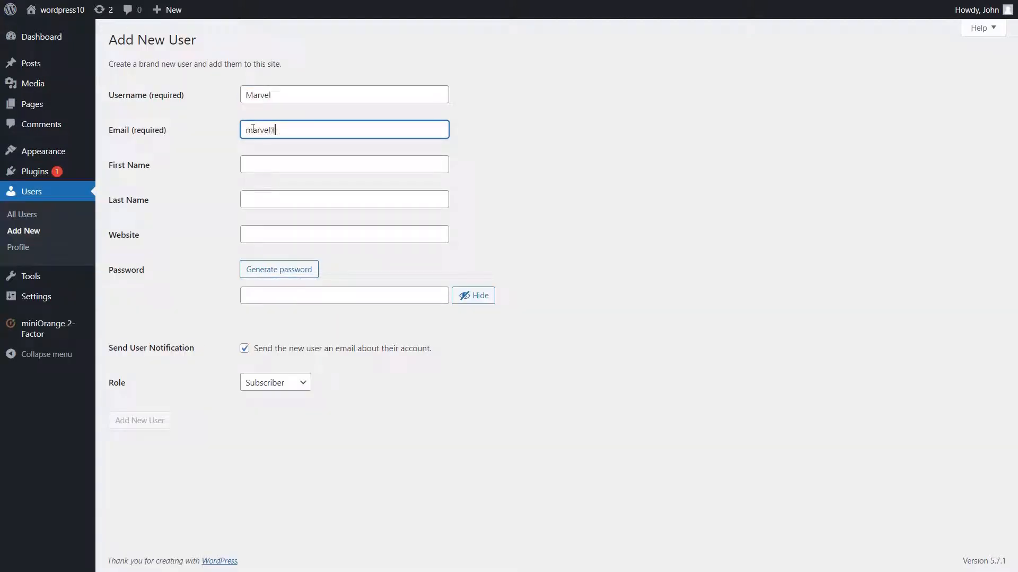
pyautogui.click(300, 296)
pyautogui.write('•••••')
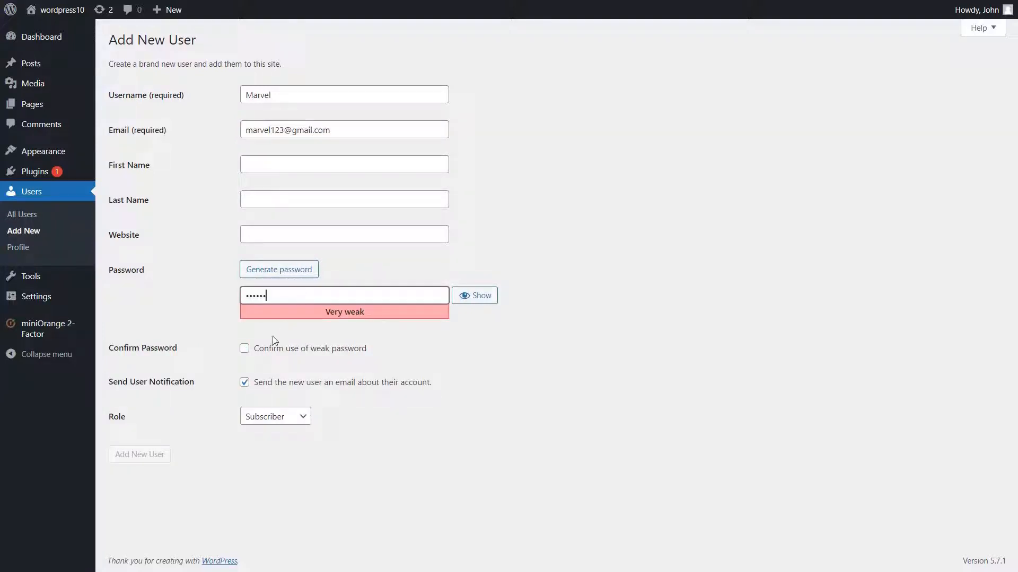
pyautogui.click(244, 349)
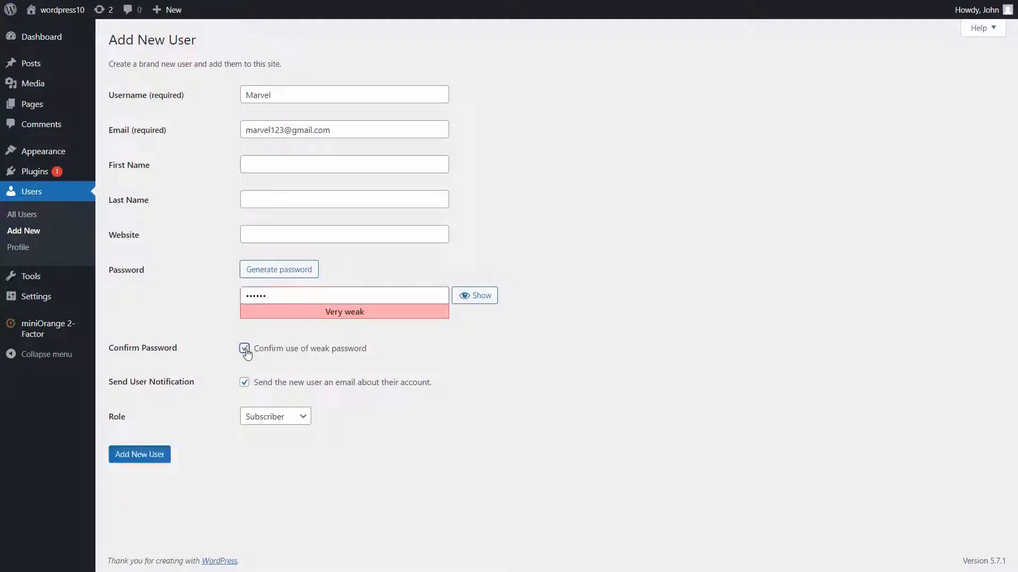
pyautogui.click(302, 416)
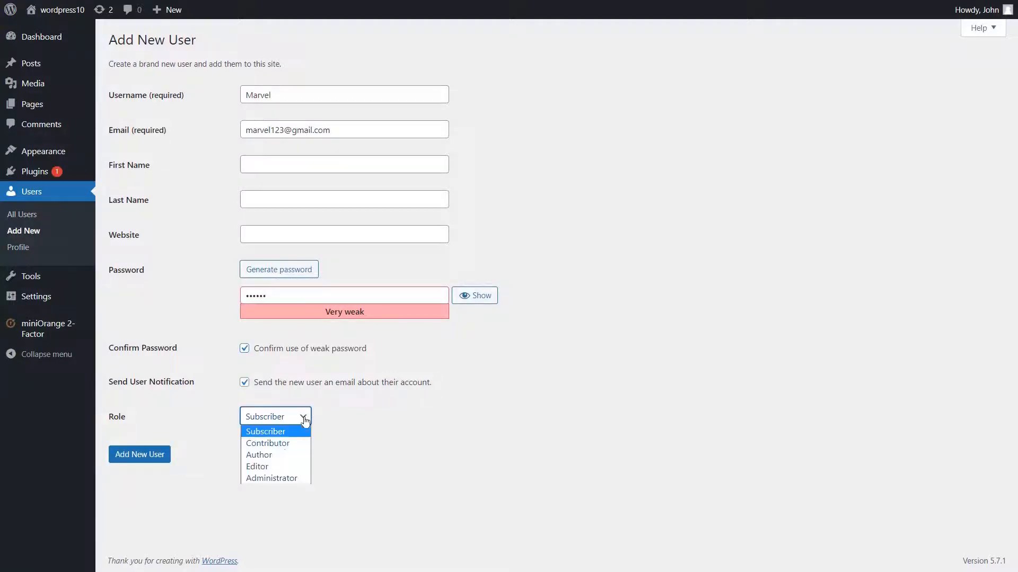
pyautogui.click(275, 466)
pyautogui.click(145, 458)
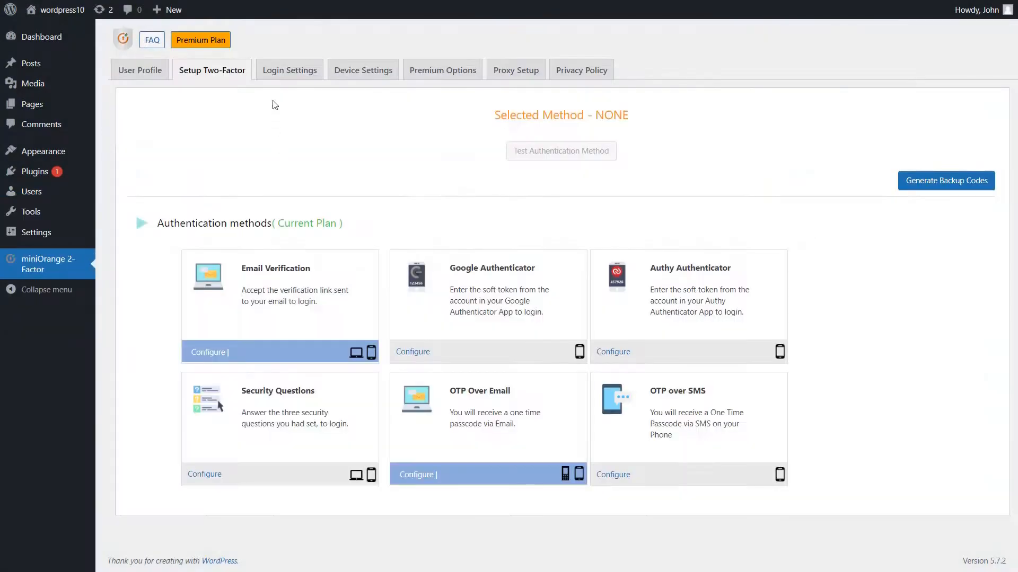
pyautogui.click(285, 74)
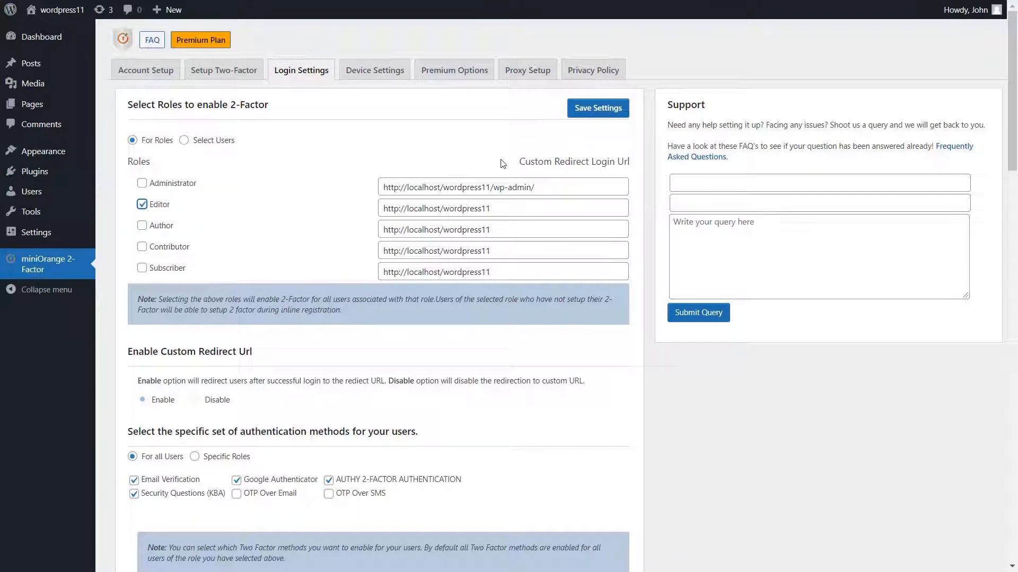
pyautogui.click(591, 110)
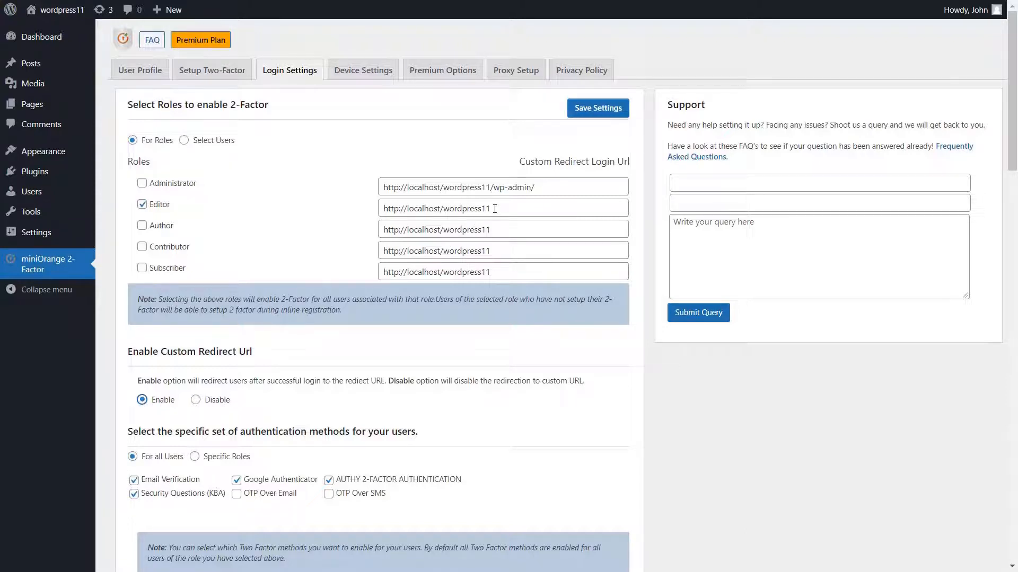
pyautogui.moveTo(494, 209); pyautogui.dragTo(340, 221)
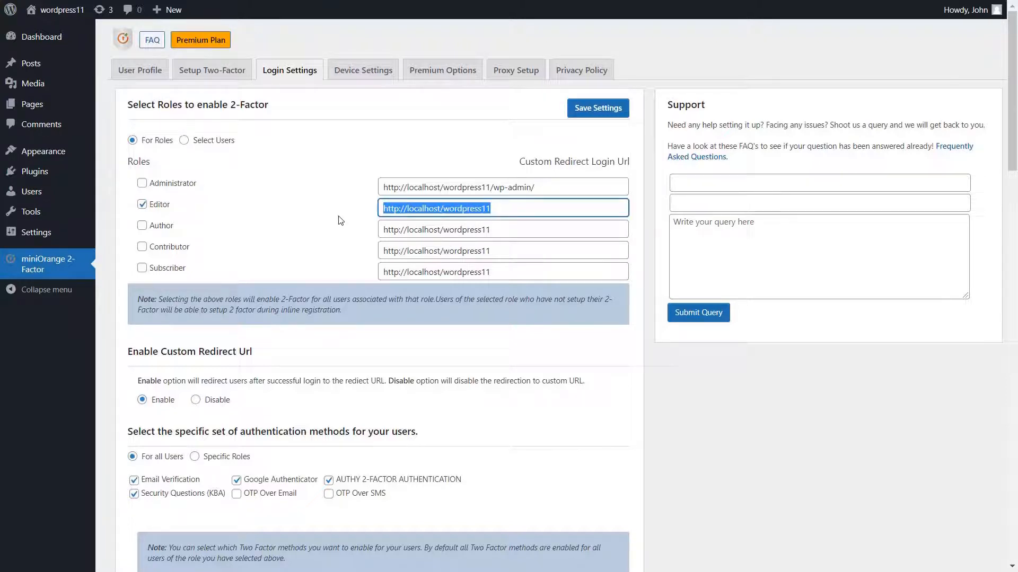
pyautogui.write('https://plugins.miniorange.com/')
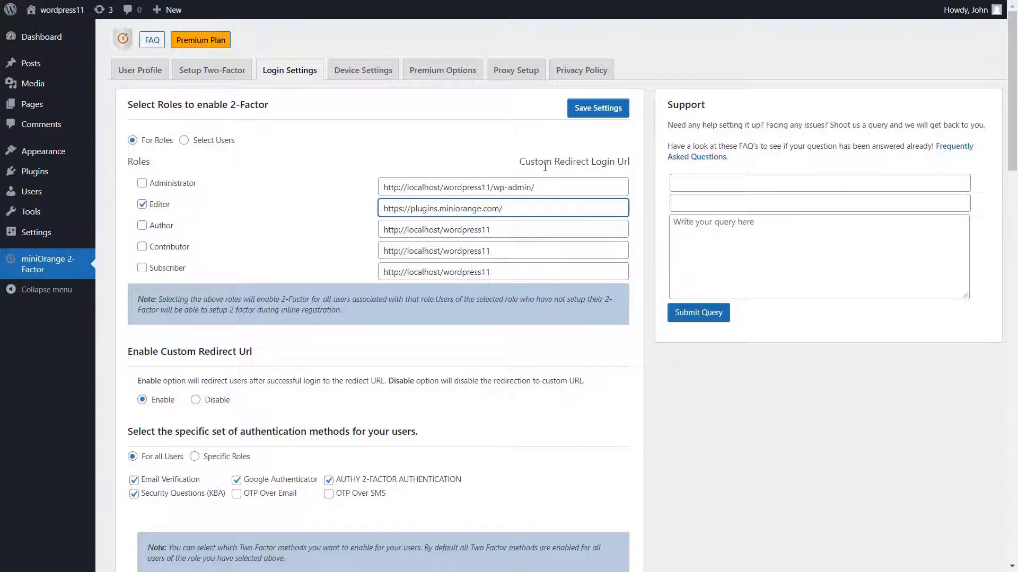
pyautogui.click(597, 113)
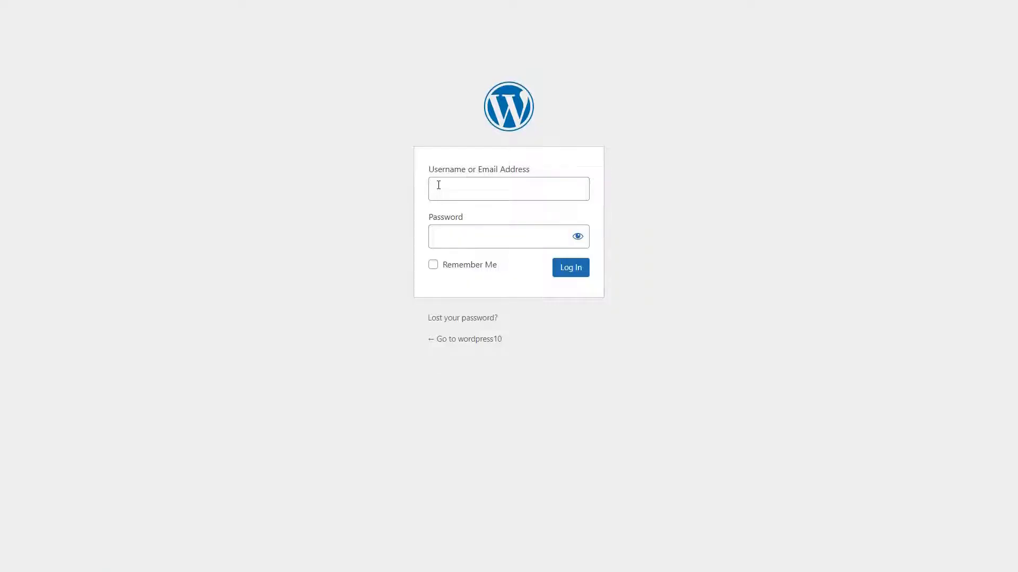
# - Sign in as the new Editor user and validate the Google Authenticator one-time code
pyautogui.write('marvel')
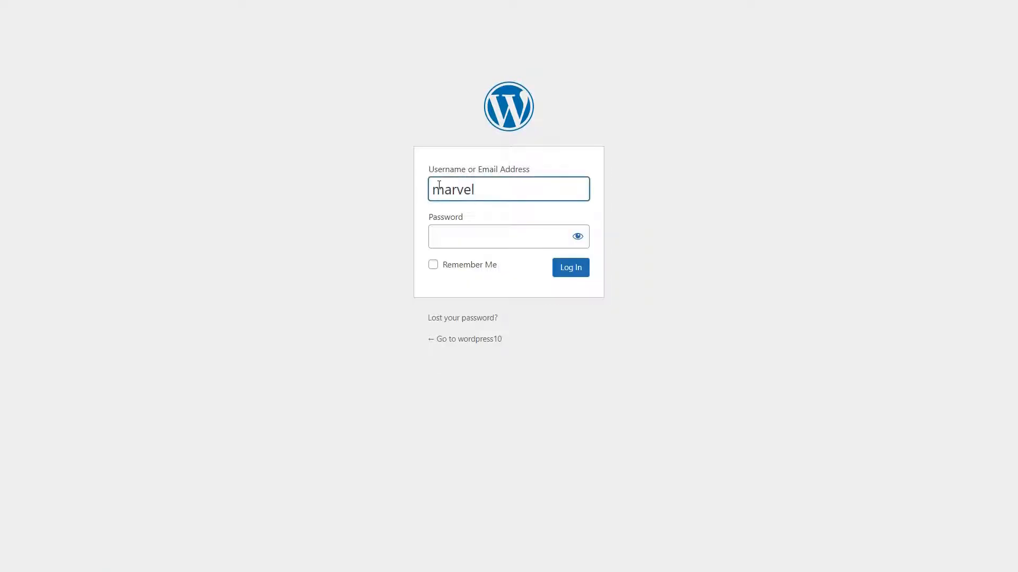
pyautogui.press('Tab')
pyautogui.write('•••••')
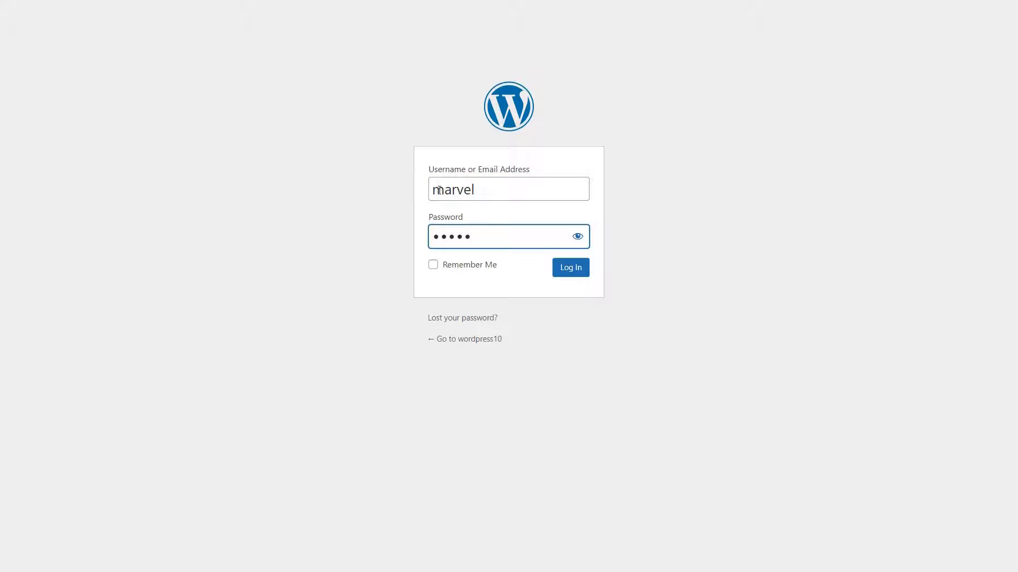
pyautogui.click(568, 269)
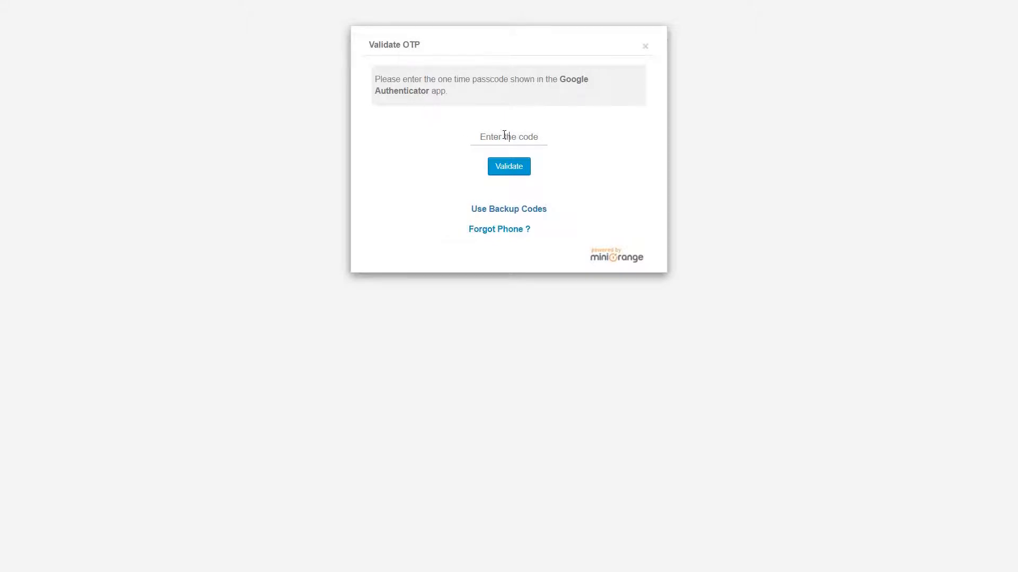
pyautogui.click(514, 172)
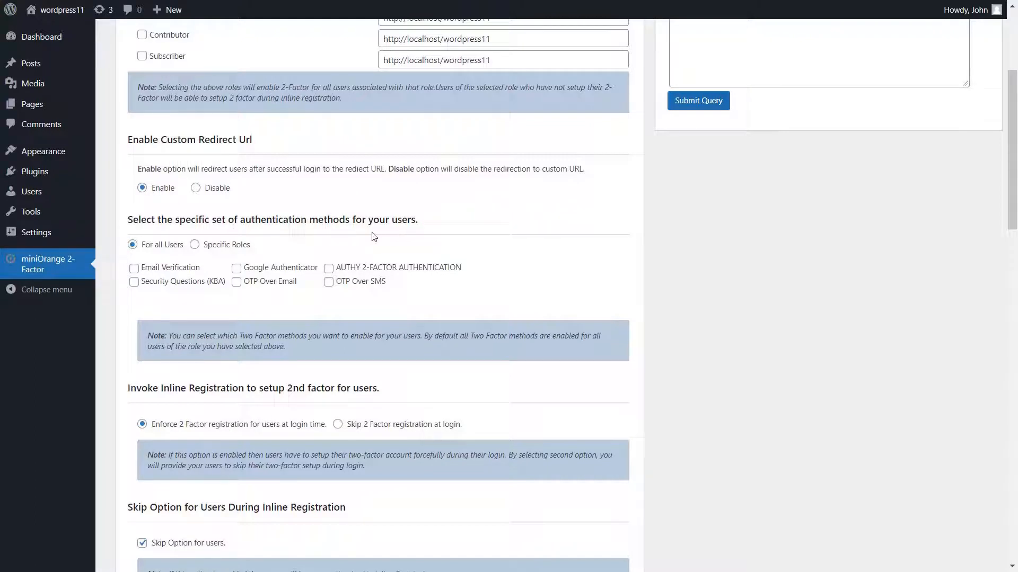
# - Allow Email Verification, Google Authenticator, Authy and Security Questions (KBA) for all users, then save
pyautogui.click(133, 247)
pyautogui.click(134, 269)
pyautogui.click(237, 269)
pyautogui.click(328, 269)
pyautogui.click(136, 284)
pyautogui.scroll(4, 485, 192)
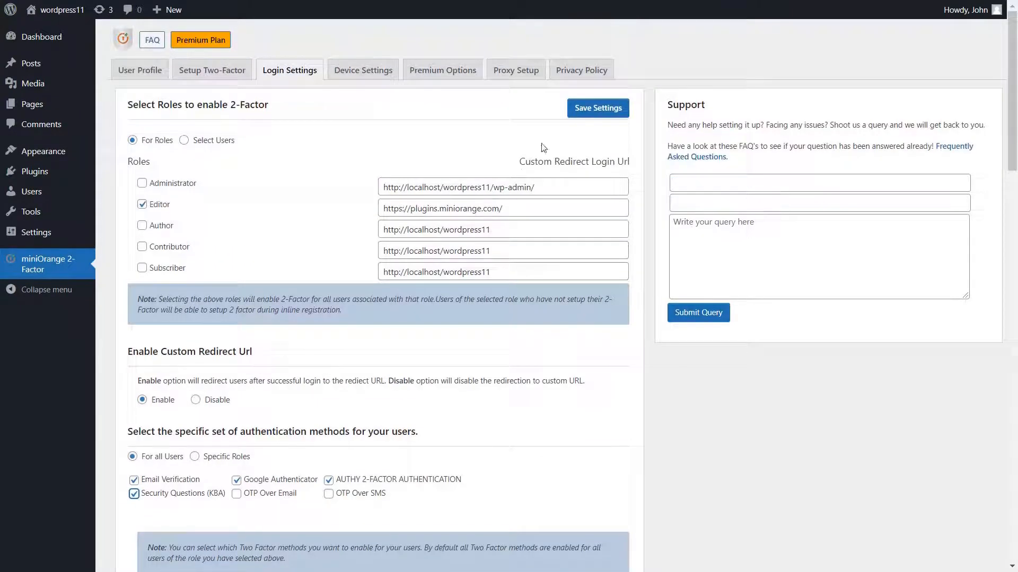
pyautogui.click(597, 108)
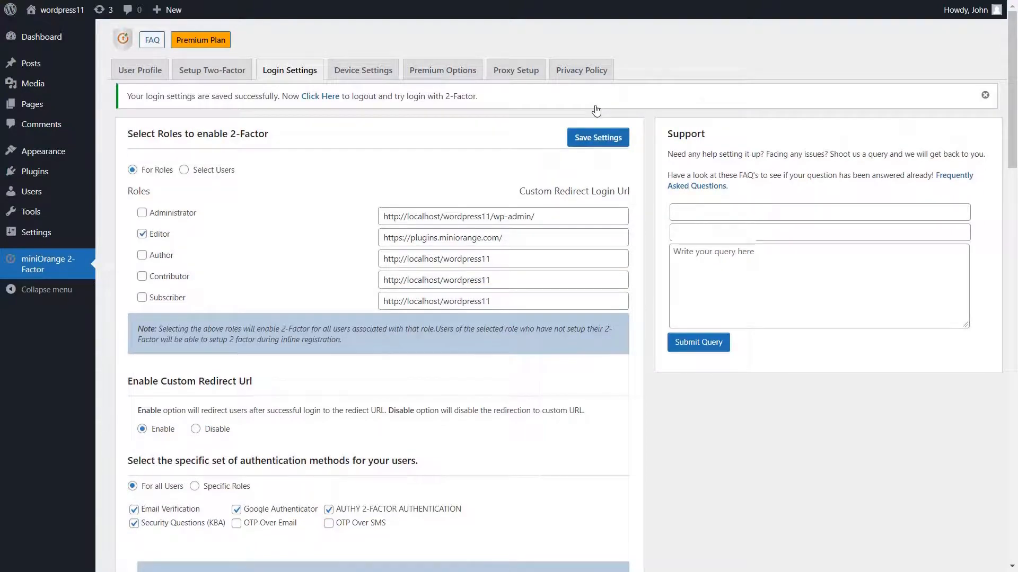
# - Log in again as the Editor user, then select 'For all Users' for authentication methods
pyautogui.write('marvel')
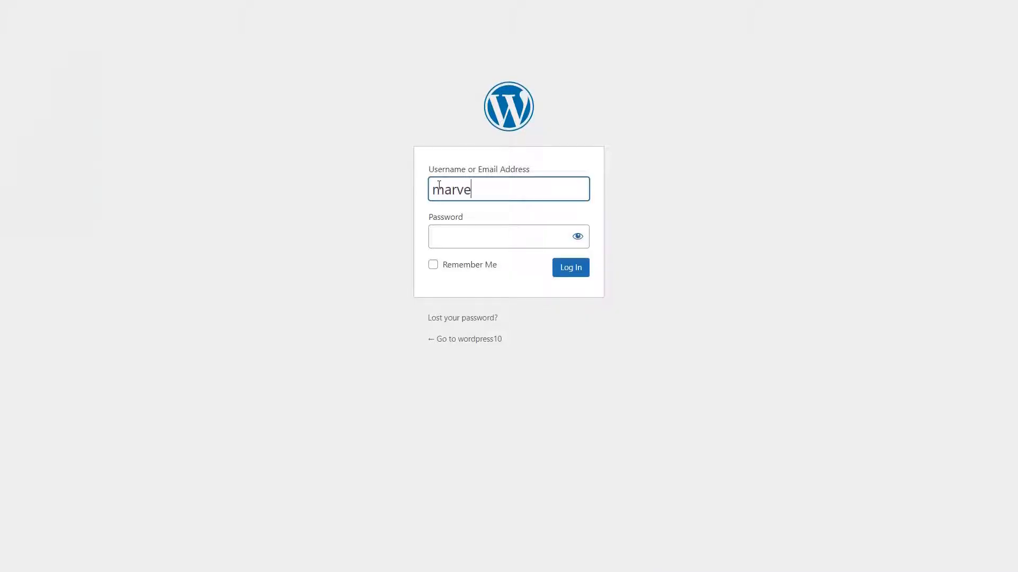
pyautogui.press('Tab')
pyautogui.write('*****')
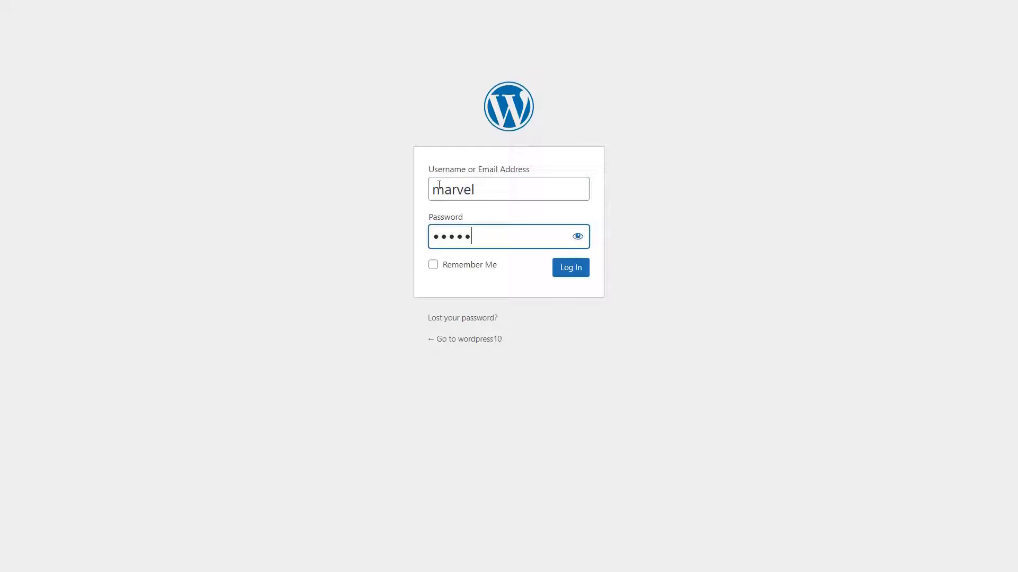
pyautogui.click(575, 268)
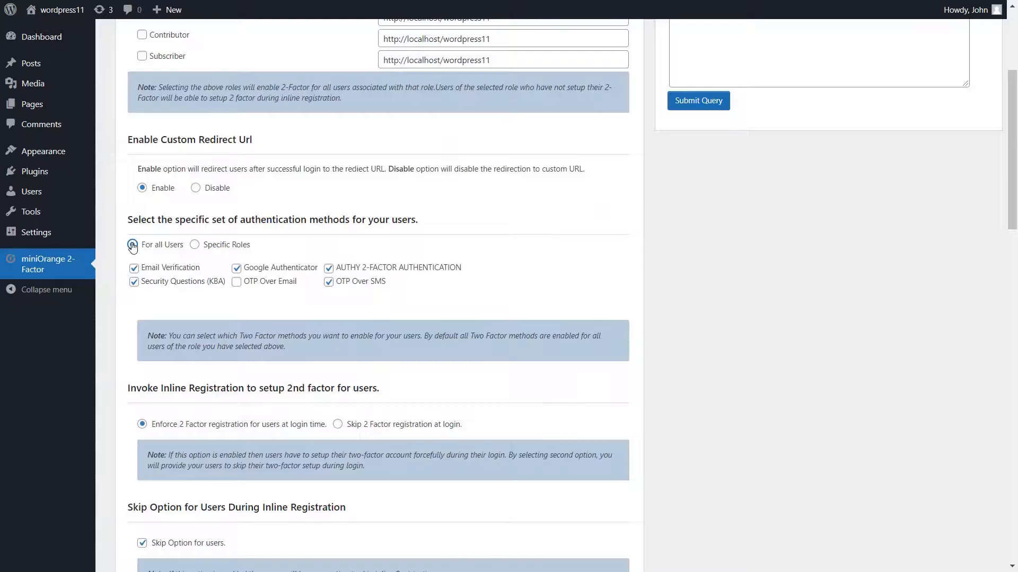
pyautogui.click(132, 244)
# - Switch to Specific Roles, review the Editor role's allowed methods, and save the settings
pyautogui.click(195, 246)
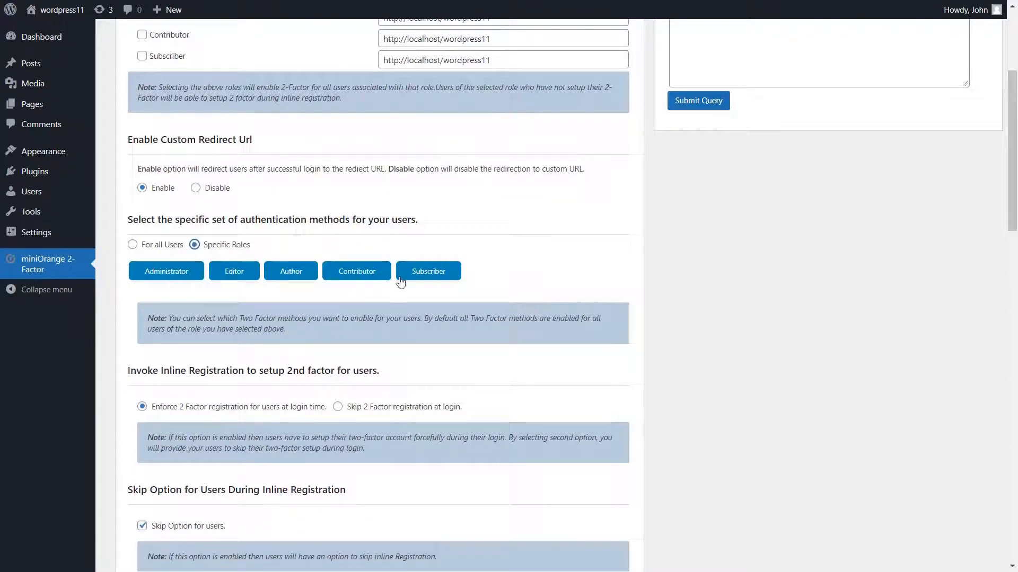
pyautogui.click(236, 272)
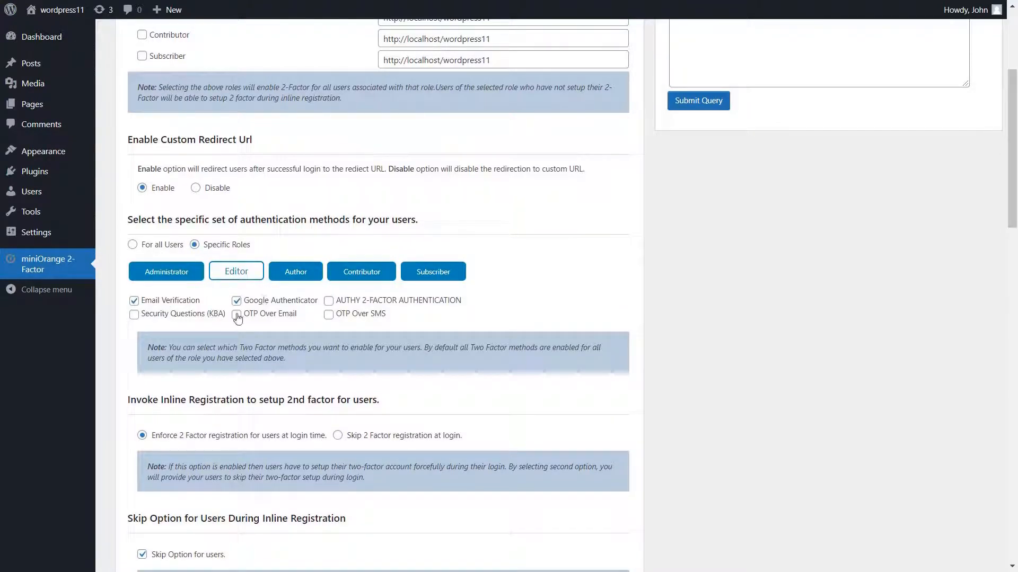
pyautogui.scroll(4, 564, 141)
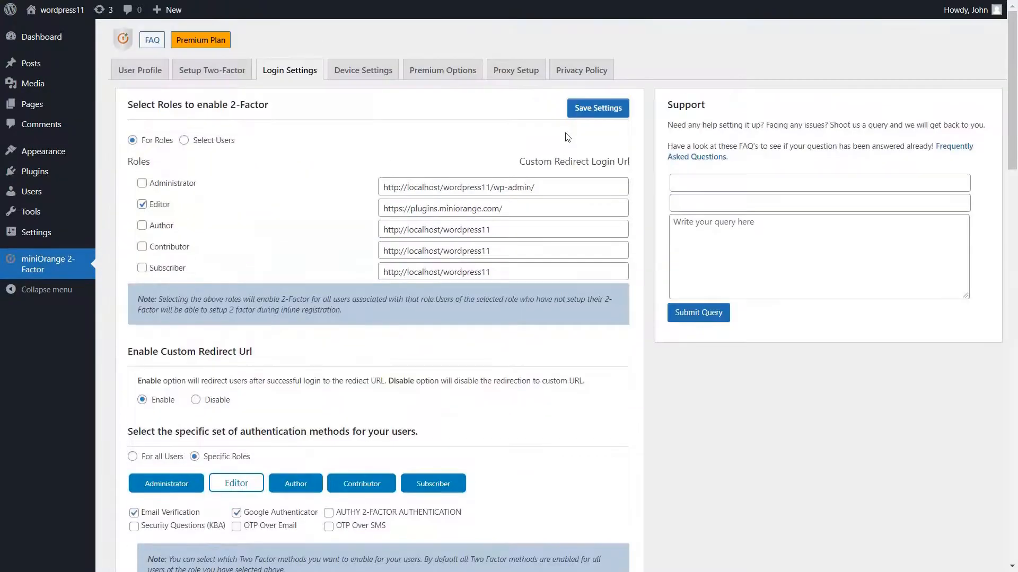
pyautogui.click(599, 109)
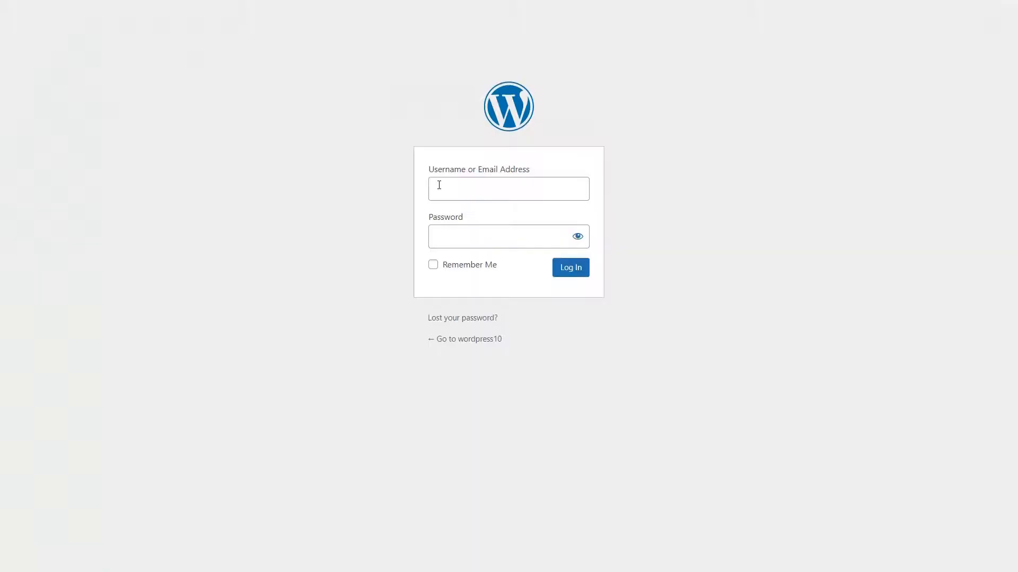
# - Log in as the test user with the username and password
pyautogui.write('marvel')
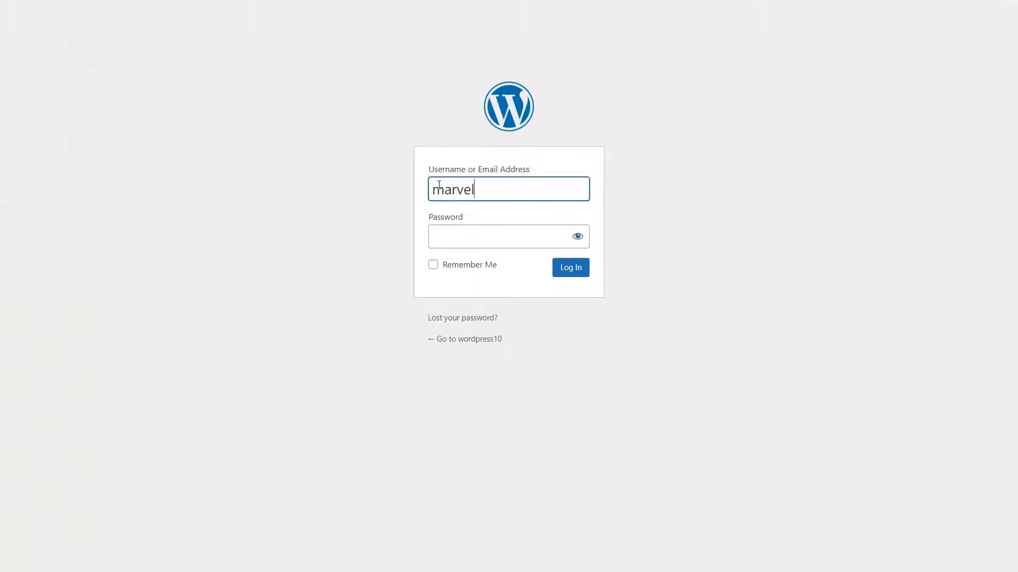
pyautogui.press('Tab')
pyautogui.write('•••••')
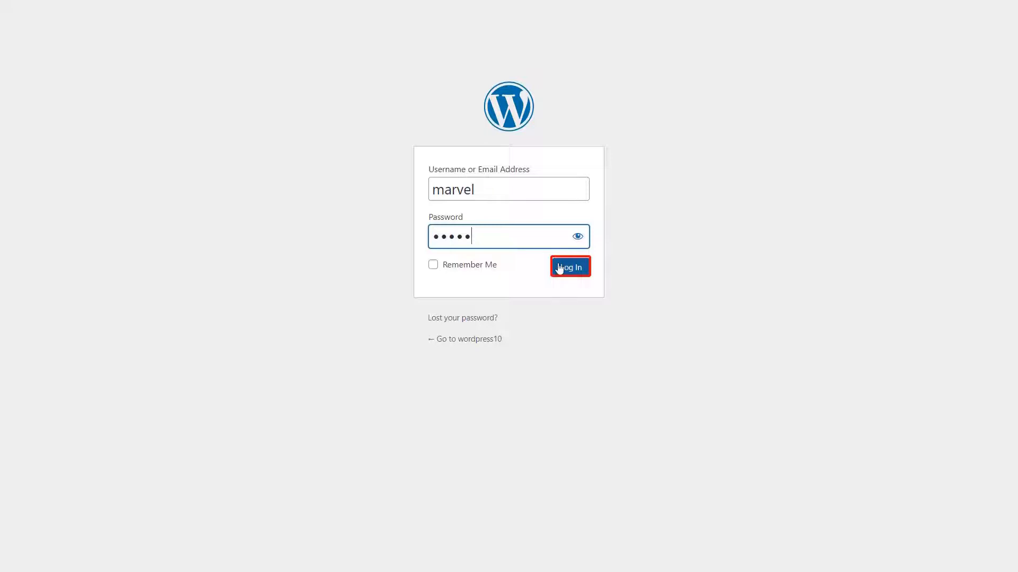
pyautogui.click(575, 269)
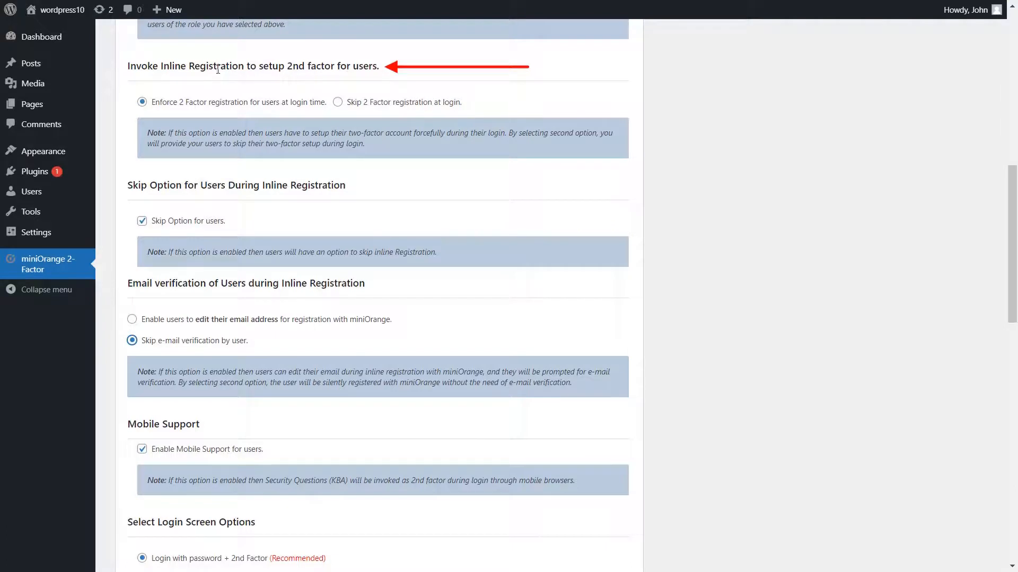
# - Keep inline 2-Factor registration enforced with the user skip option on, and save
pyautogui.click(142, 103)
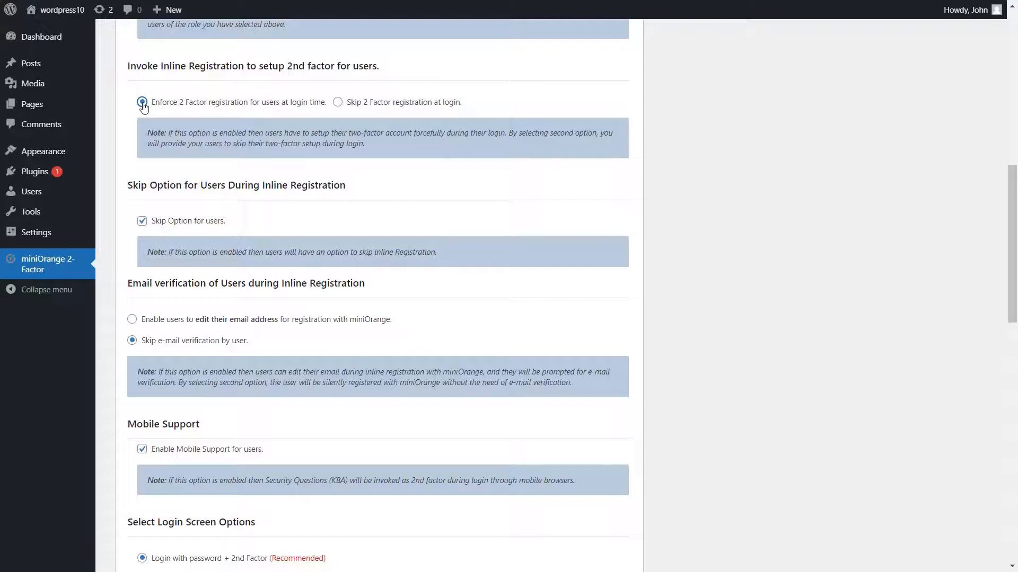
pyautogui.scroll(-2, 142, 102)
pyautogui.click(142, 90)
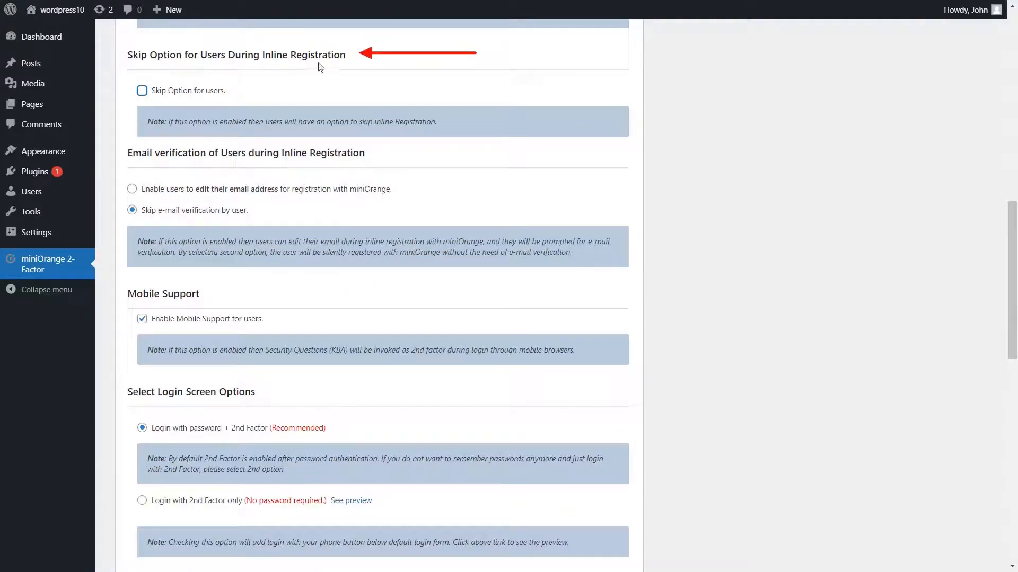
pyautogui.click(148, 92)
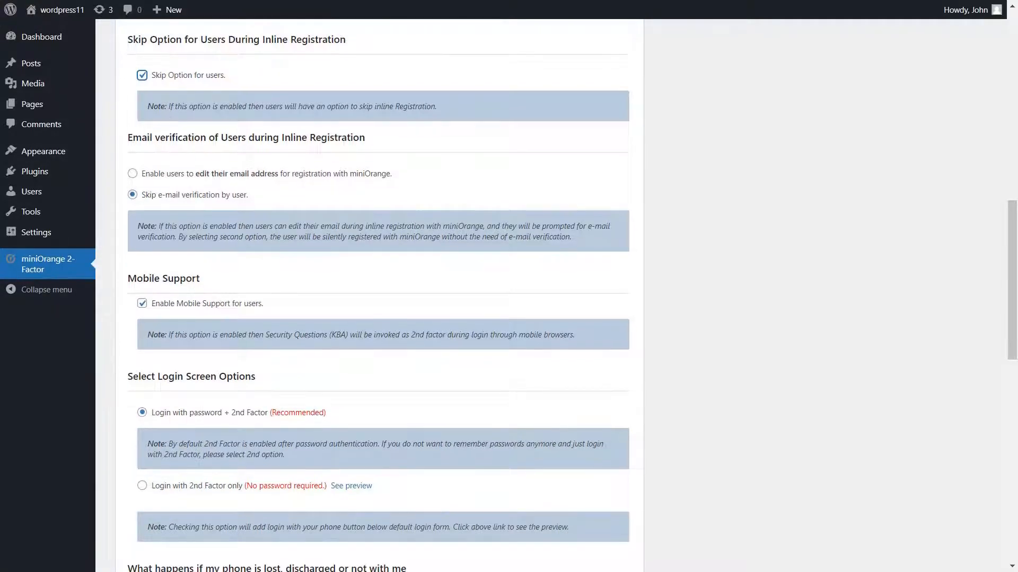
pyautogui.scroll(13, 426, 44)
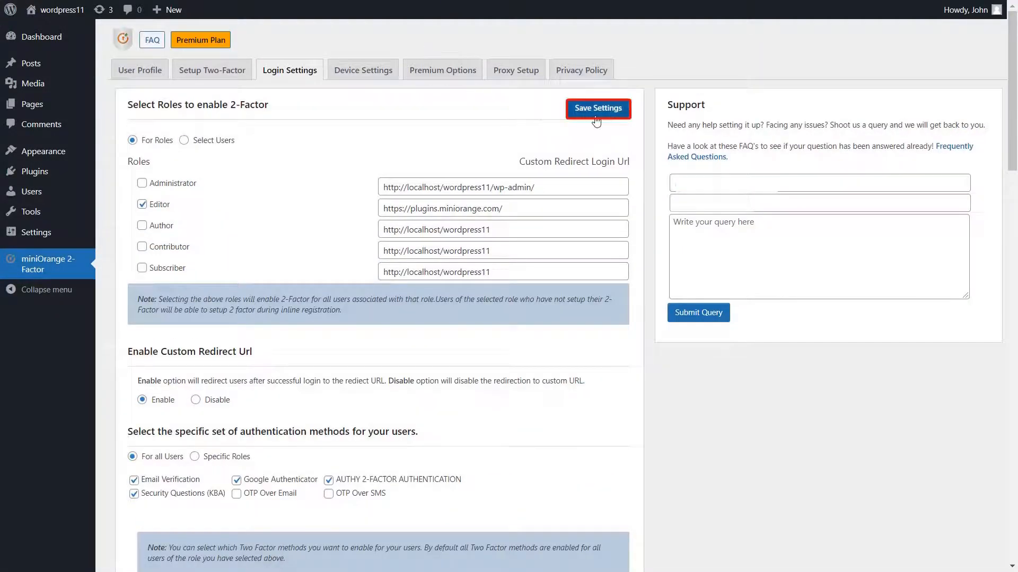
pyautogui.click(593, 112)
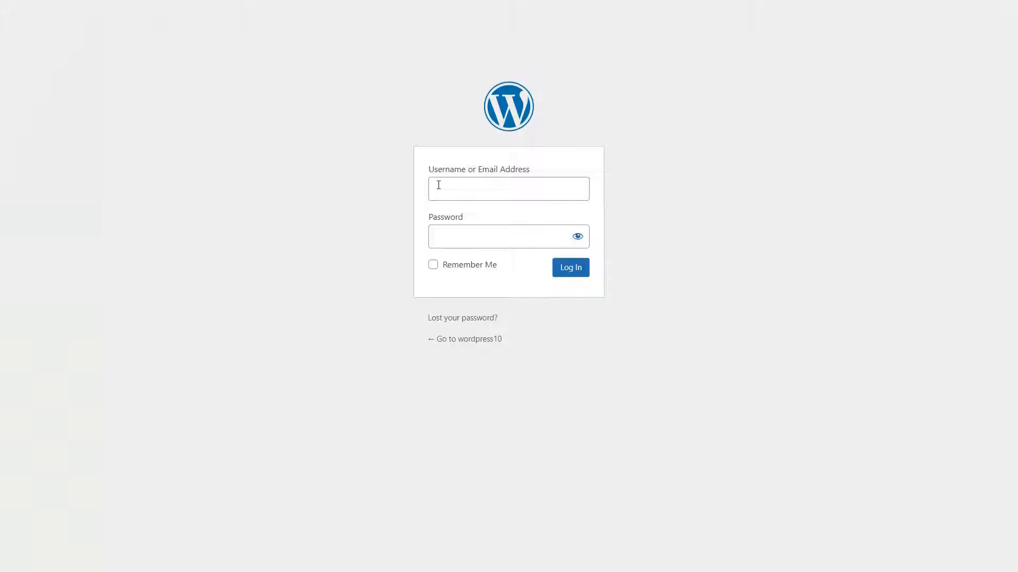
# - Log in again as the test user with the username and password
pyautogui.write('marvel')
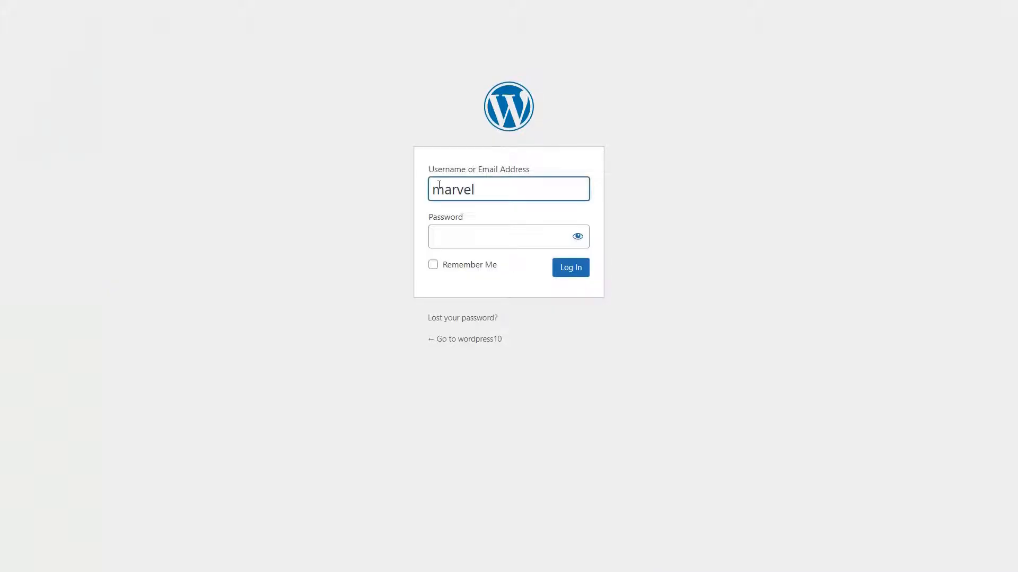
pyautogui.press('Tab')
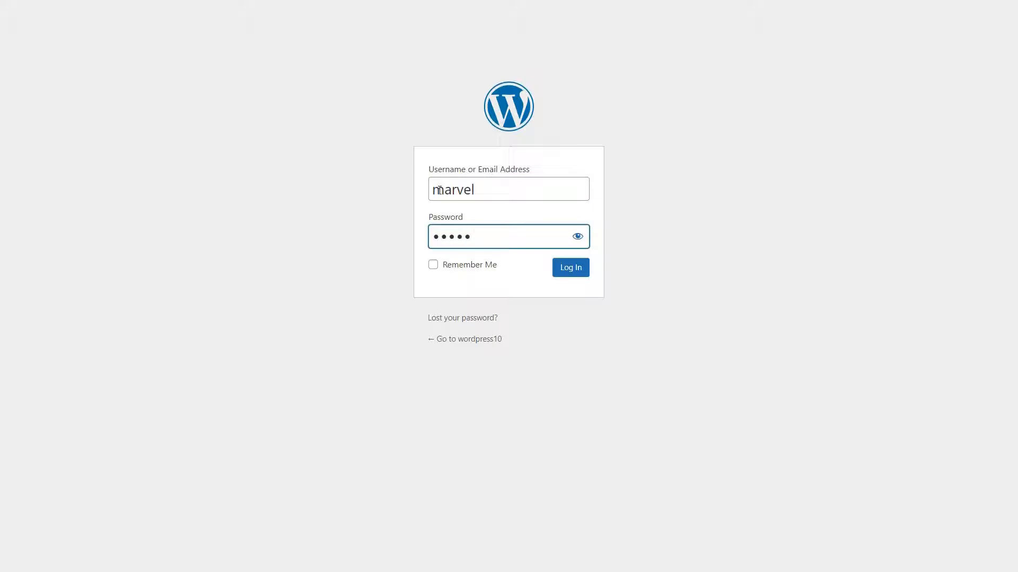
pyautogui.click(567, 268)
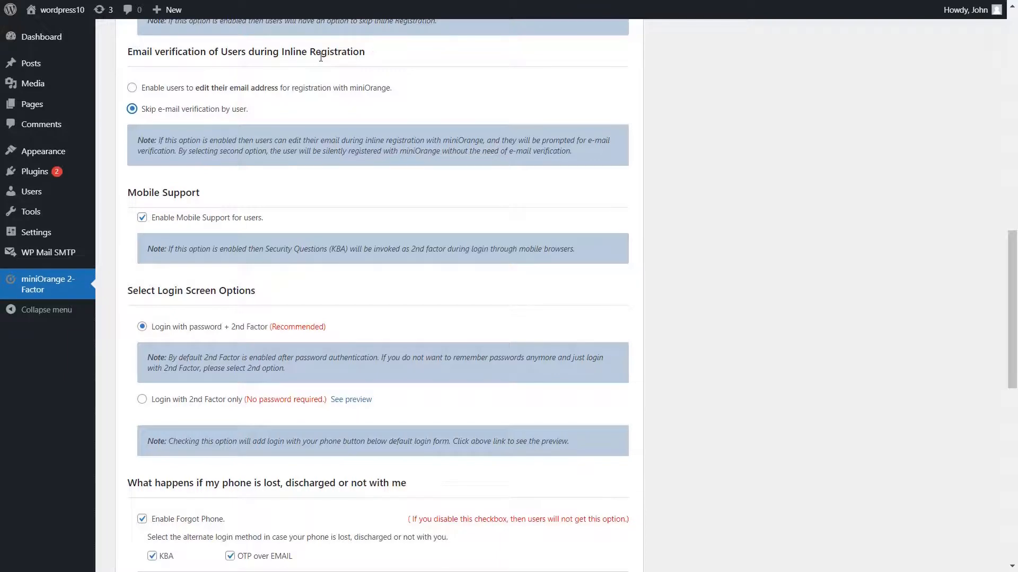
# - Let users edit their email address during inline registration and save the 2-Factor settings
pyautogui.click(132, 88)
pyautogui.scroll(-10, 145, 245)
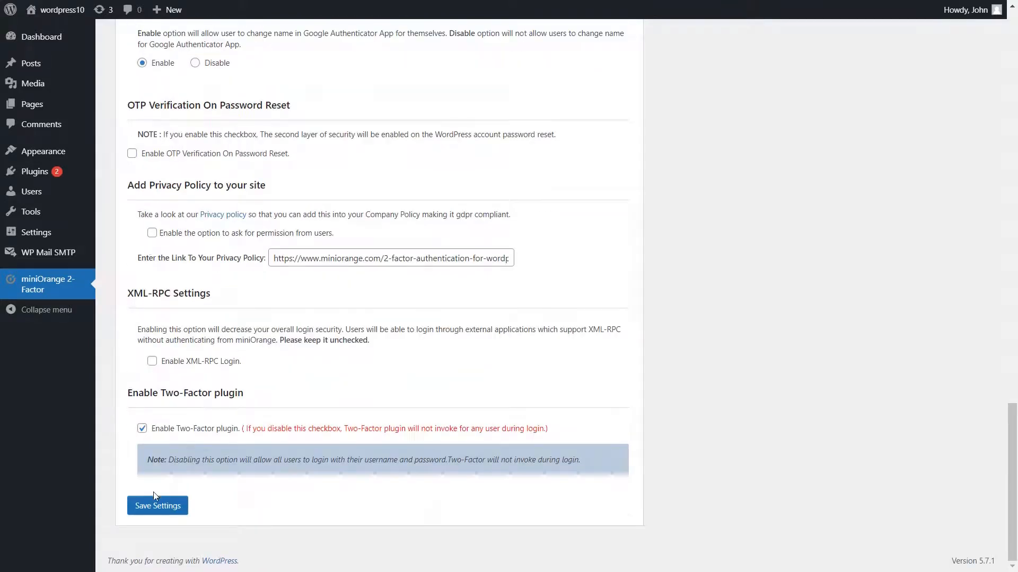
pyautogui.click(151, 512)
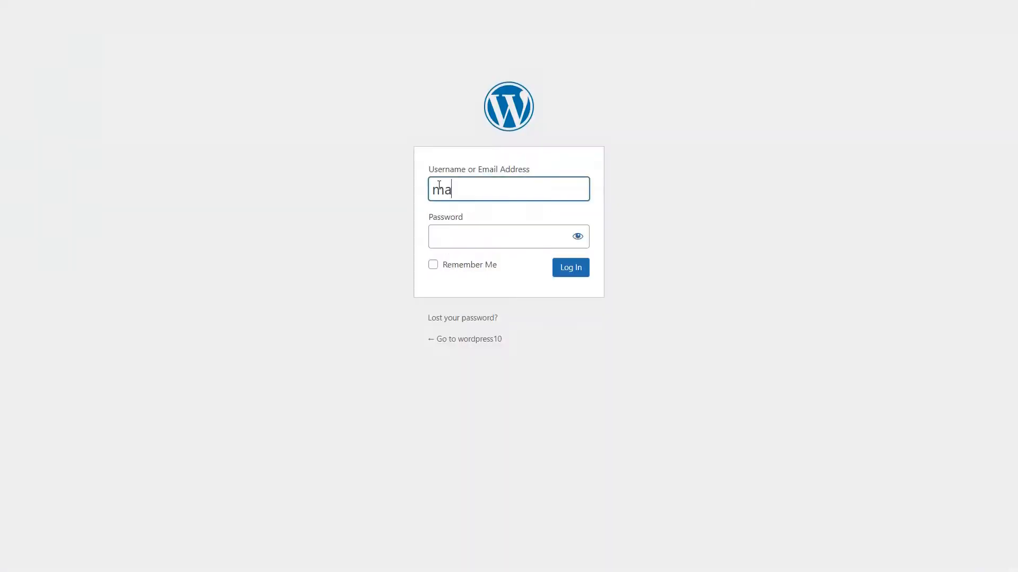
# - Sign in as the test user with their username and password
pyautogui.write('rvel')
pyautogui.press('Tab')
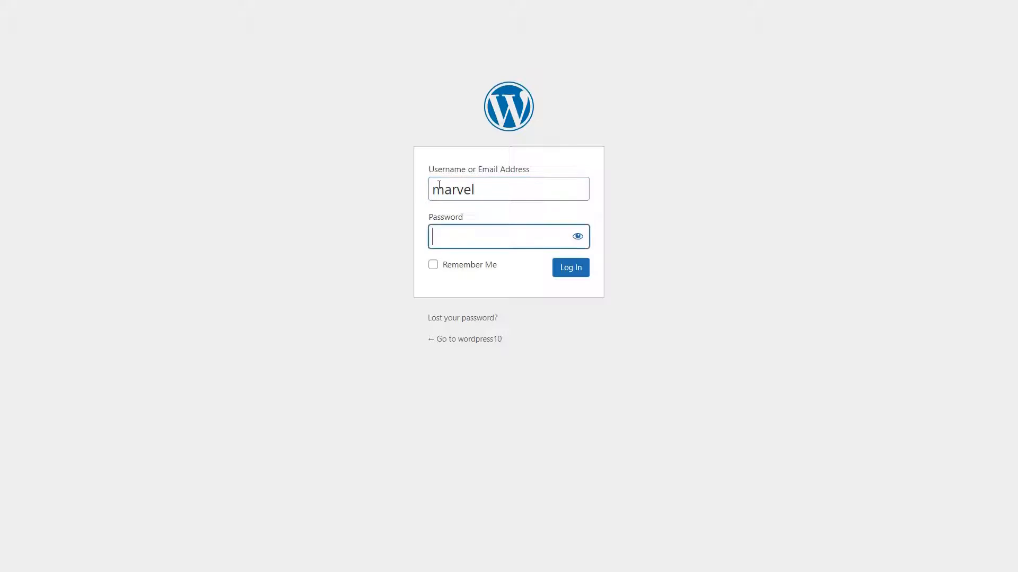
pyautogui.click(576, 269)
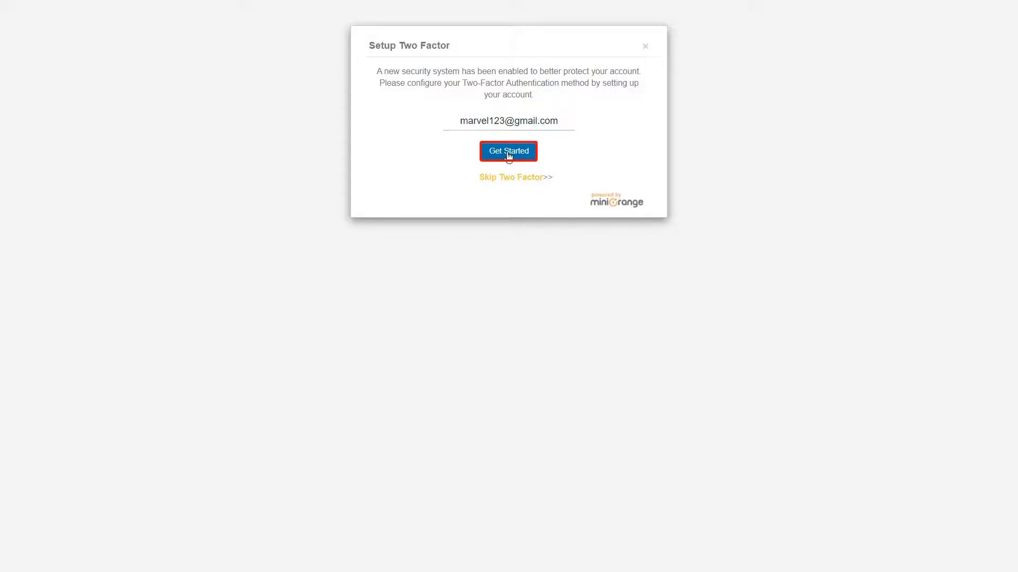
# - Start two-factor setup and verify the user's email with the pasted one-time code
pyautogui.click(508, 154)
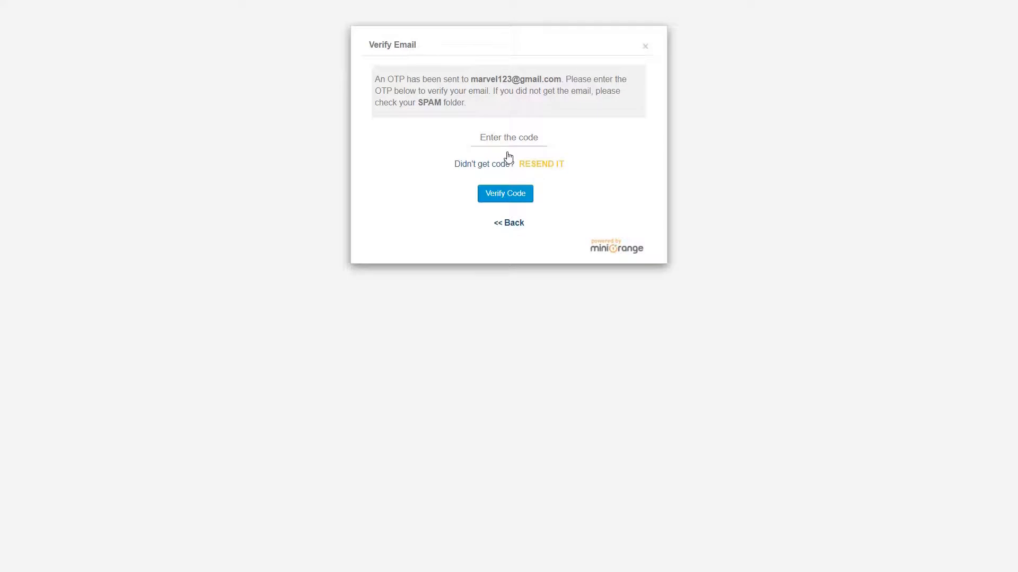
pyautogui.click(508, 137)
pyautogui.click(509, 194)
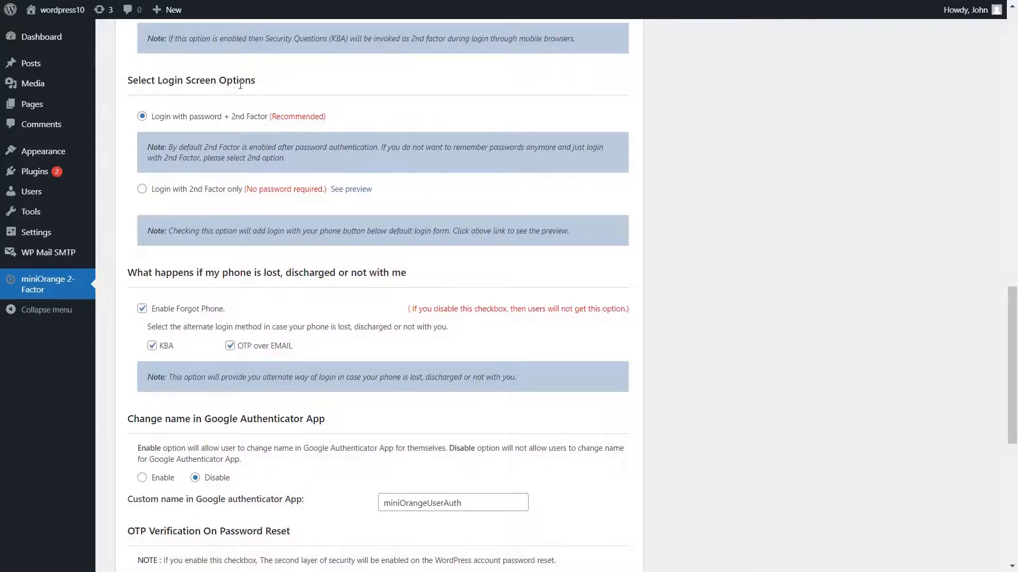
# - Switch the login screen option to 'Login with 2nd Factor only' and save
pyautogui.click(142, 117)
pyautogui.scroll(-8, 143, 122)
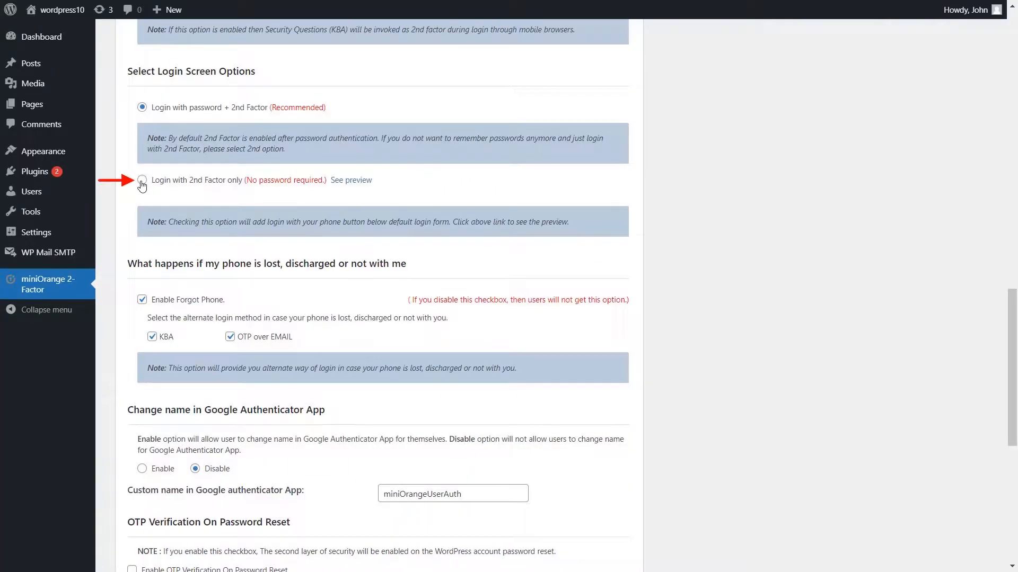
pyautogui.click(142, 181)
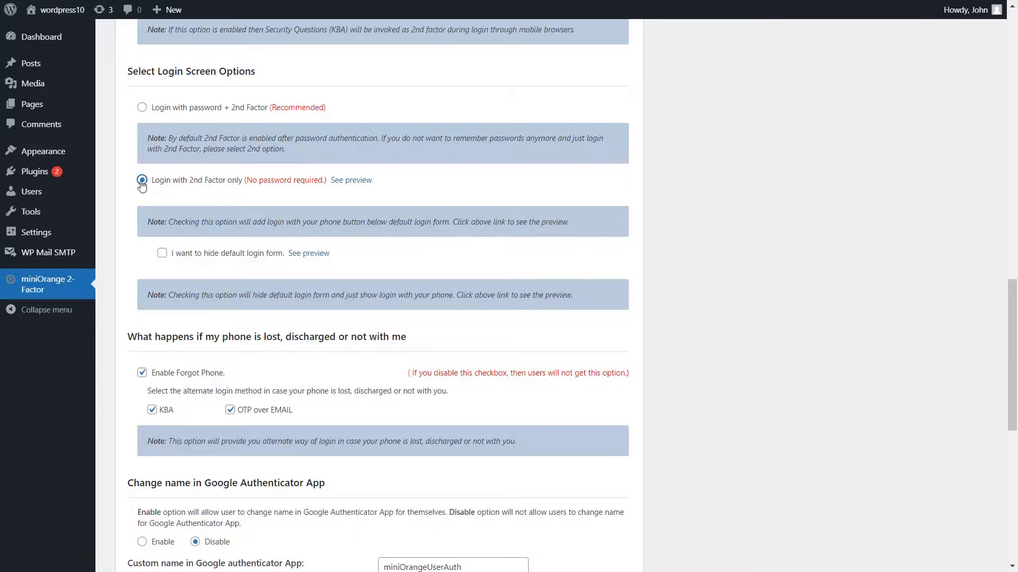
pyautogui.scroll(-10, 142, 182)
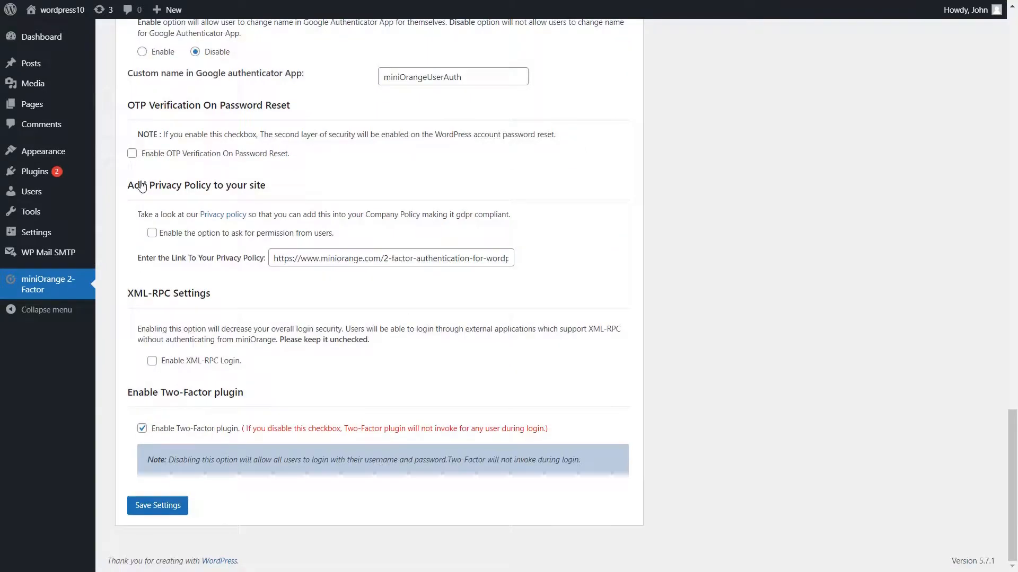
pyautogui.click(151, 507)
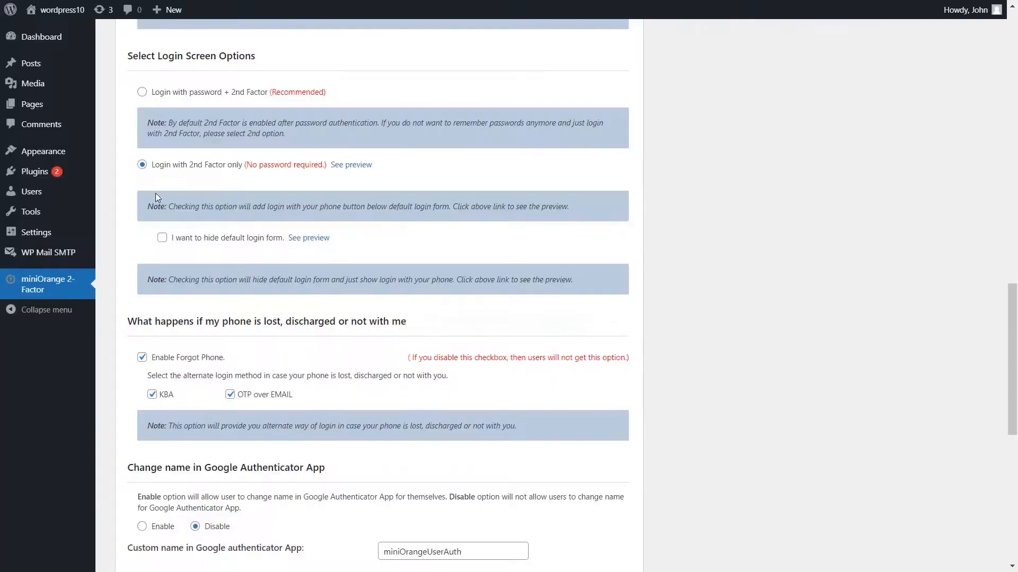
# - Tick 'I want to hide default login form' and save the settings
pyautogui.click(162, 238)
pyautogui.scroll(-9, 197, 419)
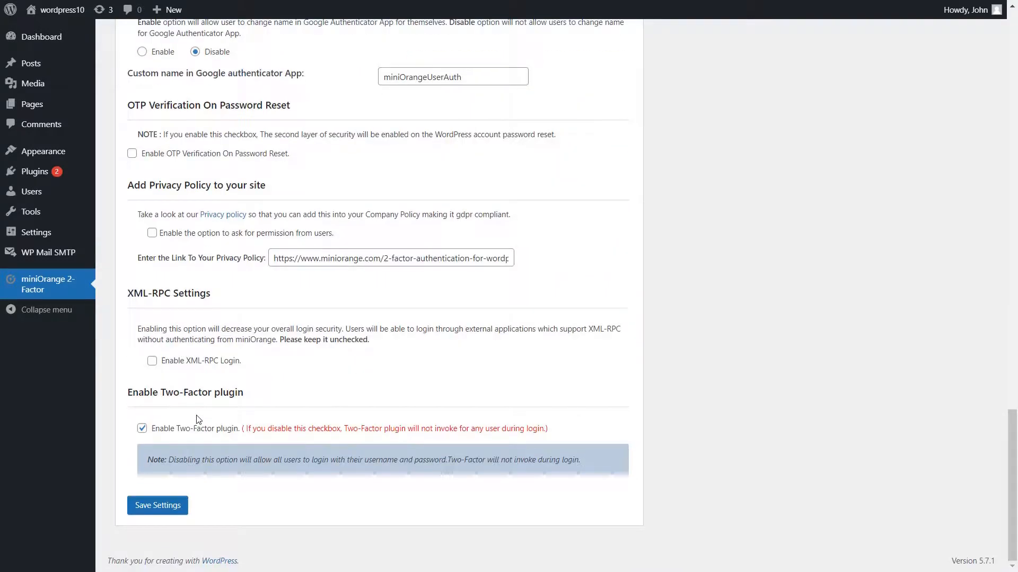
pyautogui.click(161, 506)
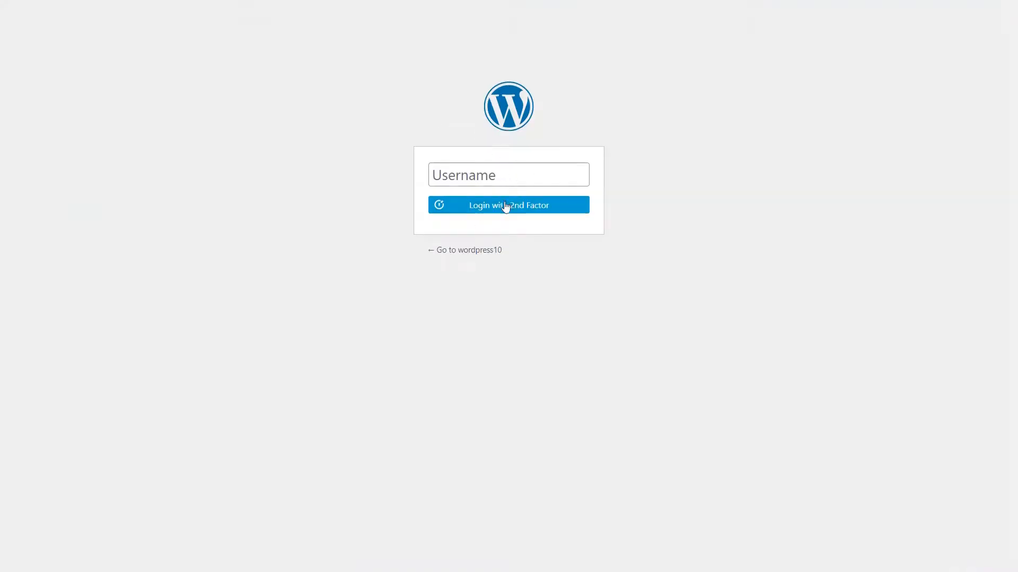
# - Sign in with only the test user's username and their Google Authenticator passcode
pyautogui.click(448, 174)
pyautogui.write('Marvel')
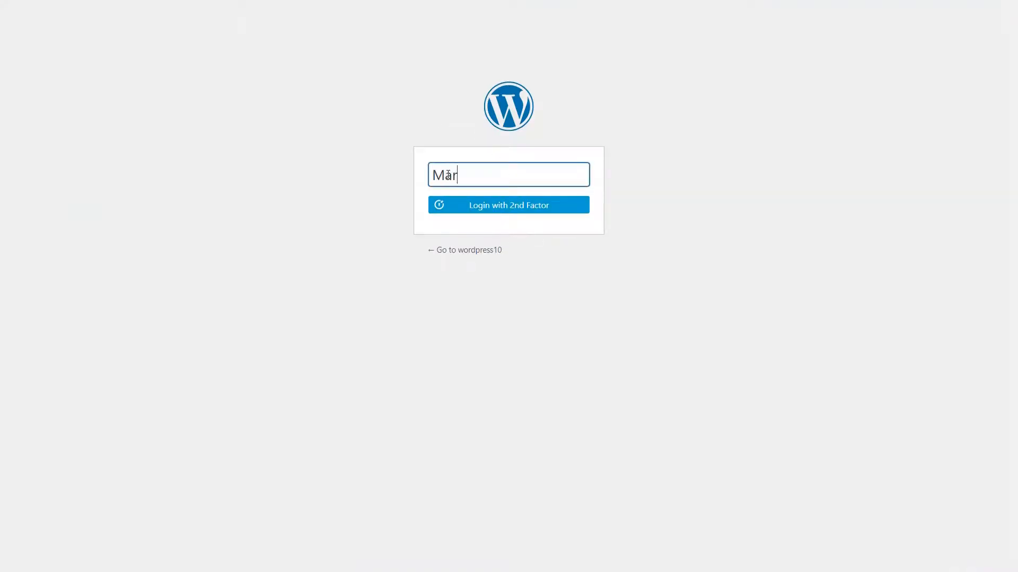
pyautogui.click(513, 209)
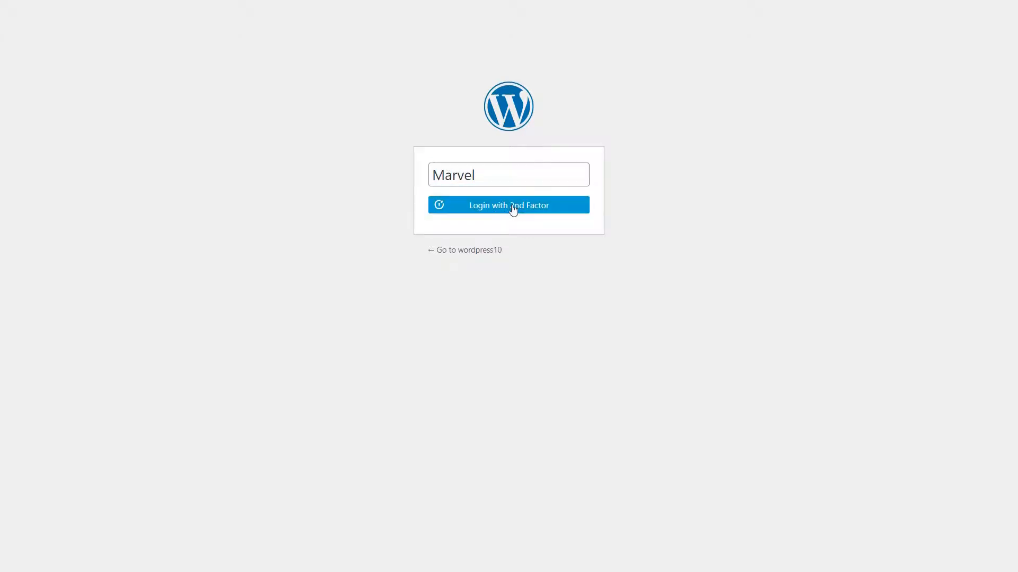
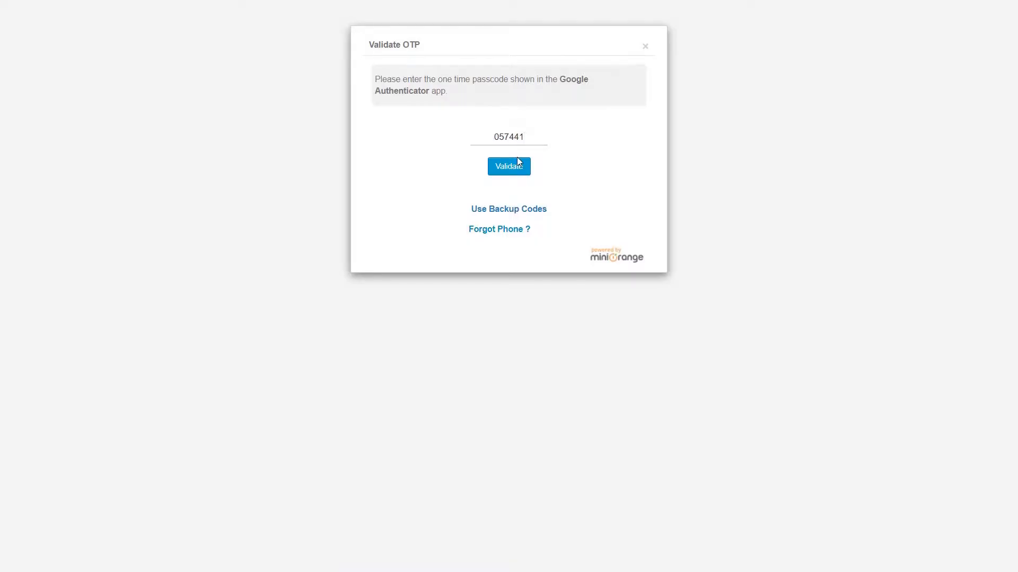
pyautogui.click(510, 168)
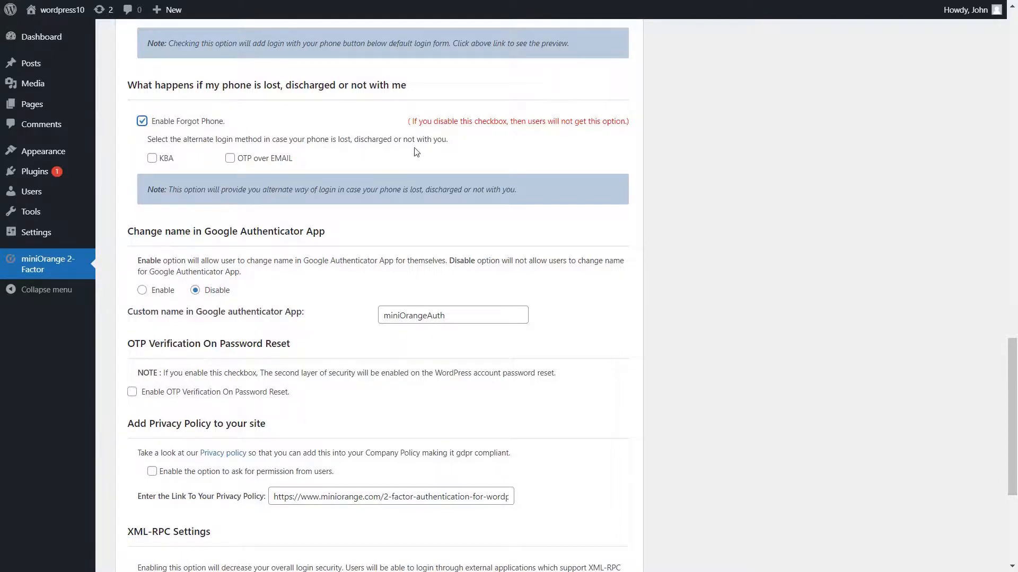
# - Choose KBA and OTP over EMAIL as the forgot-phone alternate methods and save
pyautogui.click(153, 159)
pyautogui.click(230, 159)
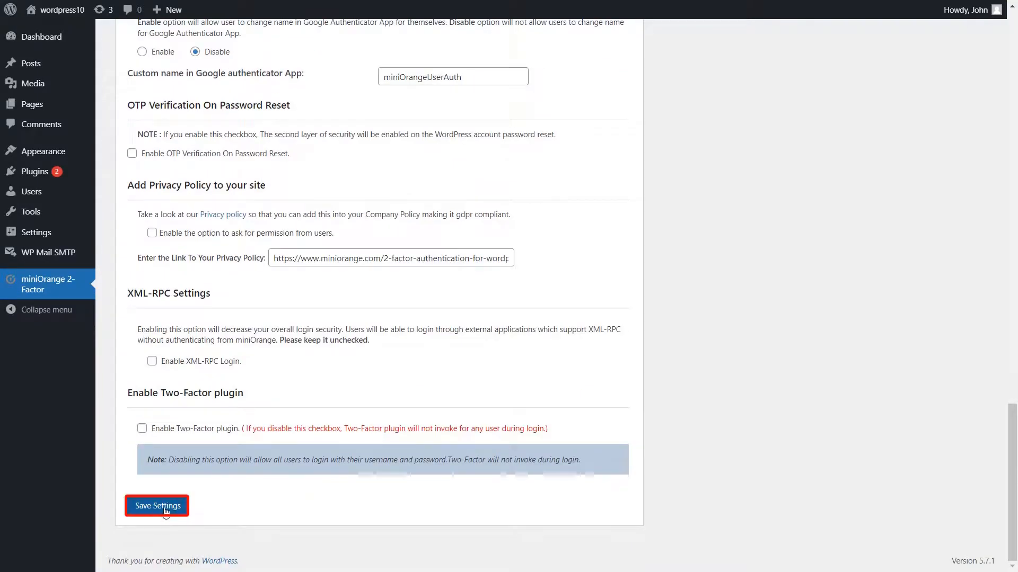
pyautogui.click(158, 507)
# - Log in with the test user's username and password, then try the 'Forgot Phone ?' alternative
pyautogui.write('ma')
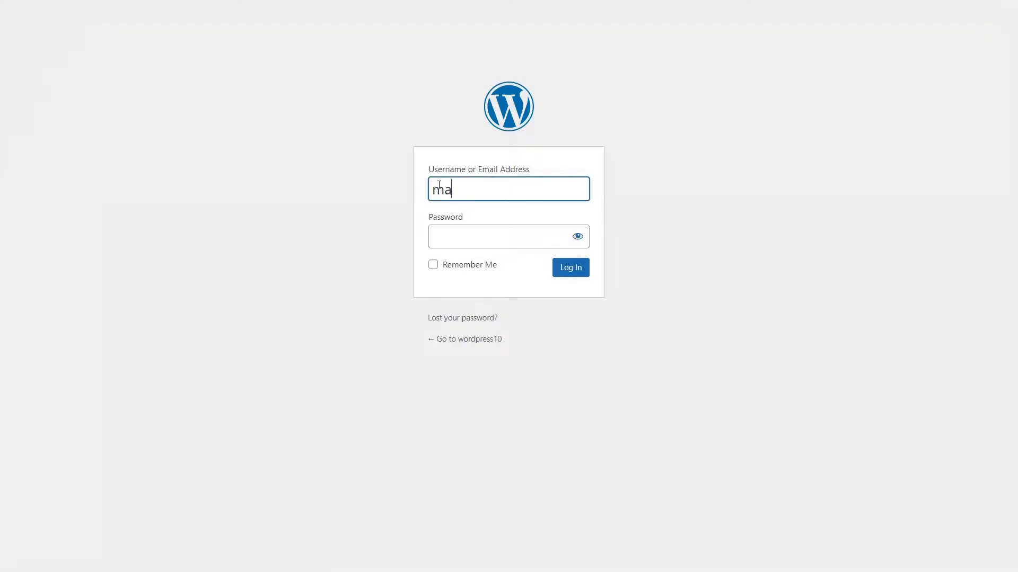
pyautogui.write('rvel')
pyautogui.press('Tab')
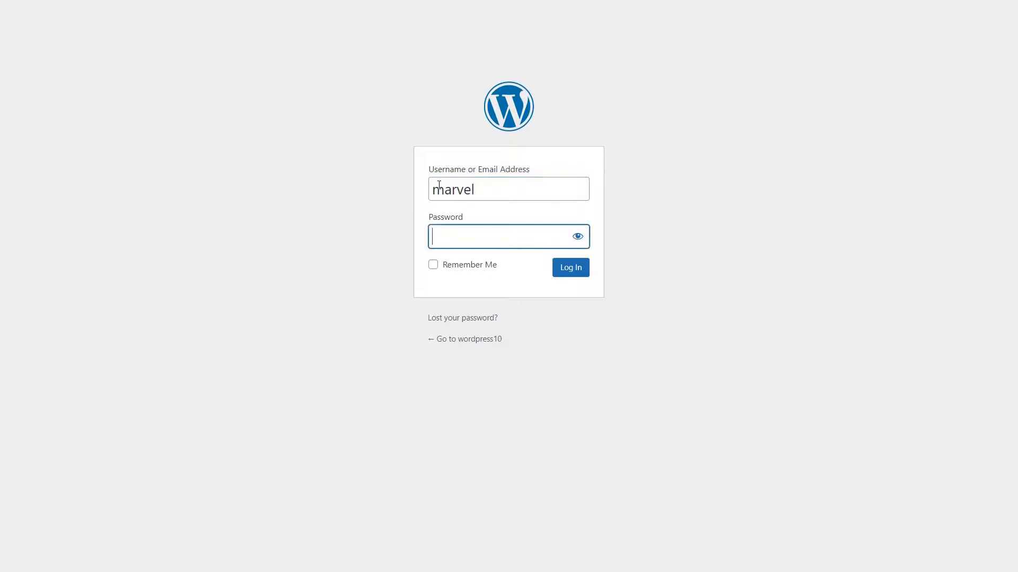
pyautogui.write('•••••')
pyautogui.click(576, 269)
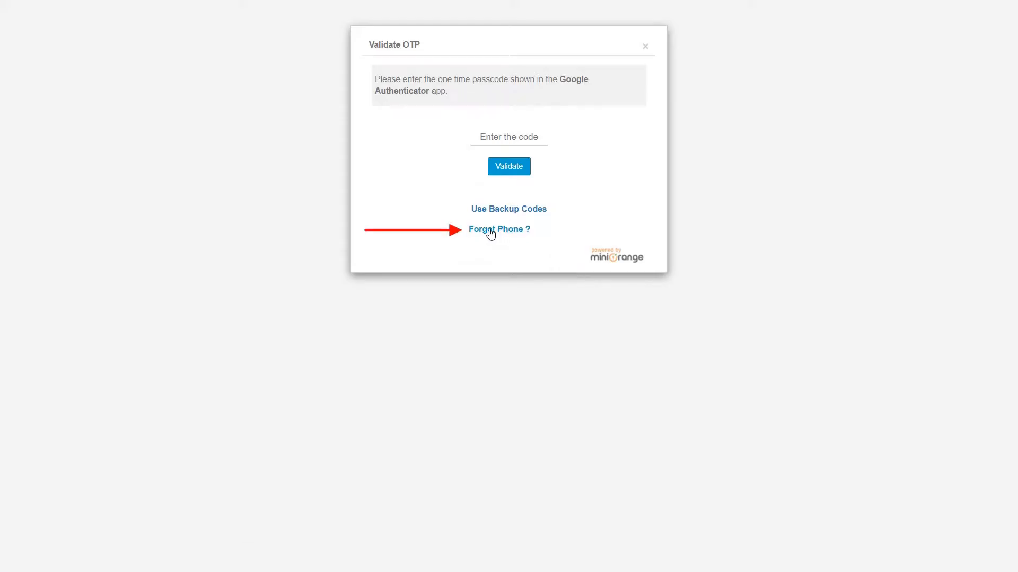
pyautogui.click(496, 234)
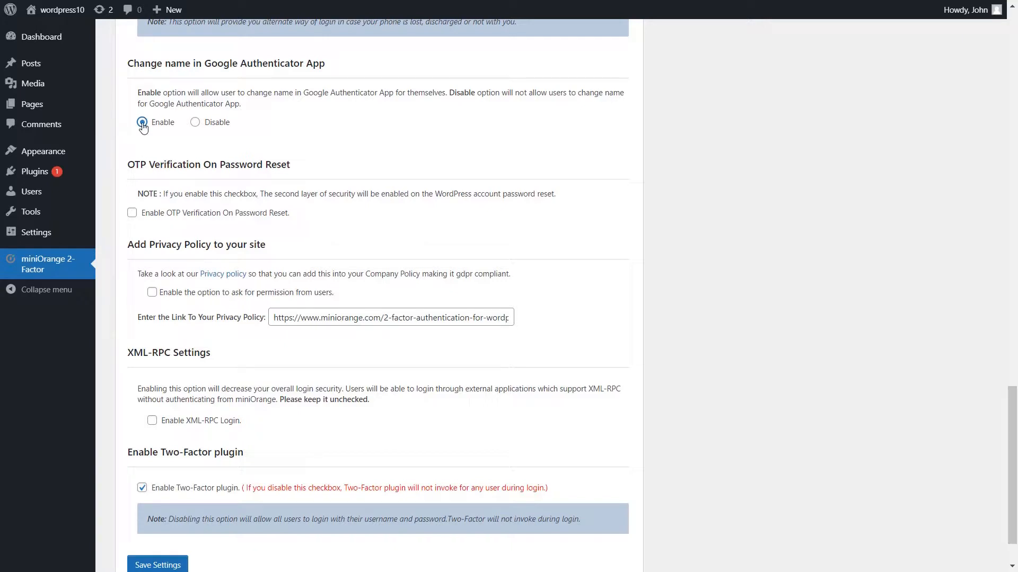
# - Disable renaming in Google Authenticator, replace the custom name with the user's name, and save
pyautogui.click(195, 123)
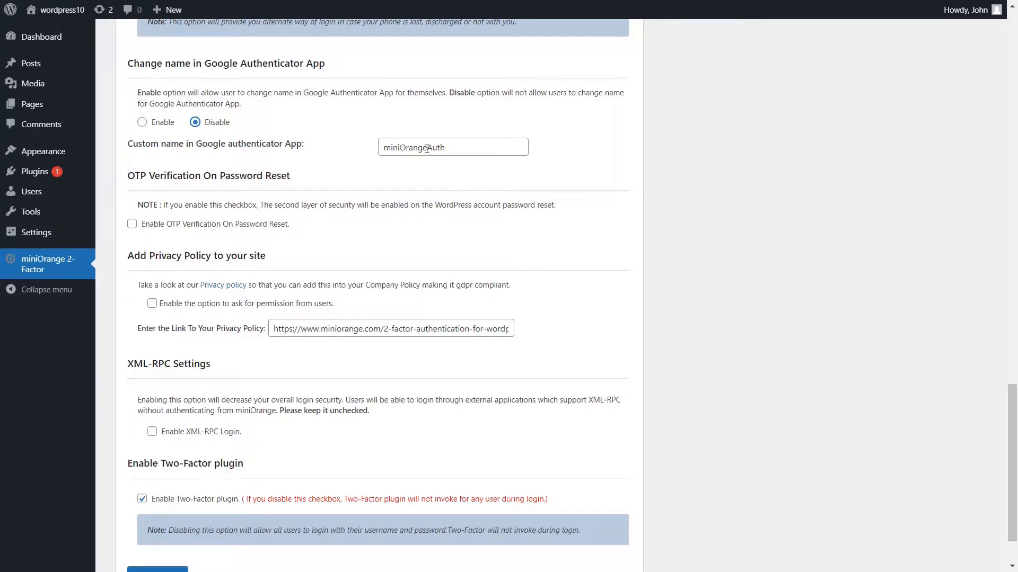
pyautogui.doubleClick(427, 149)
pyautogui.press('BackSpace')
pyautogui.write('Marvel')
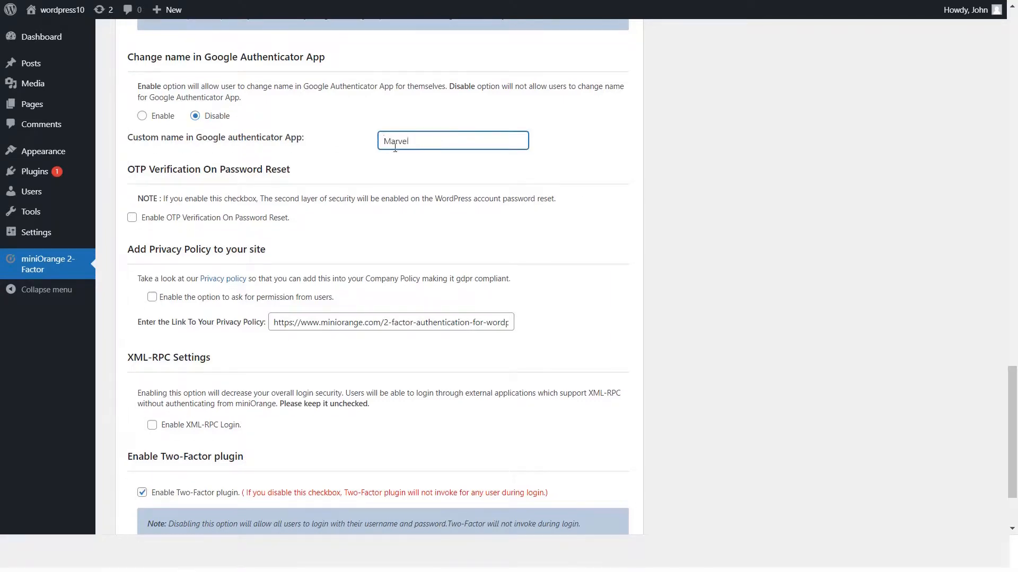
pyautogui.scroll(-2, 338, 193)
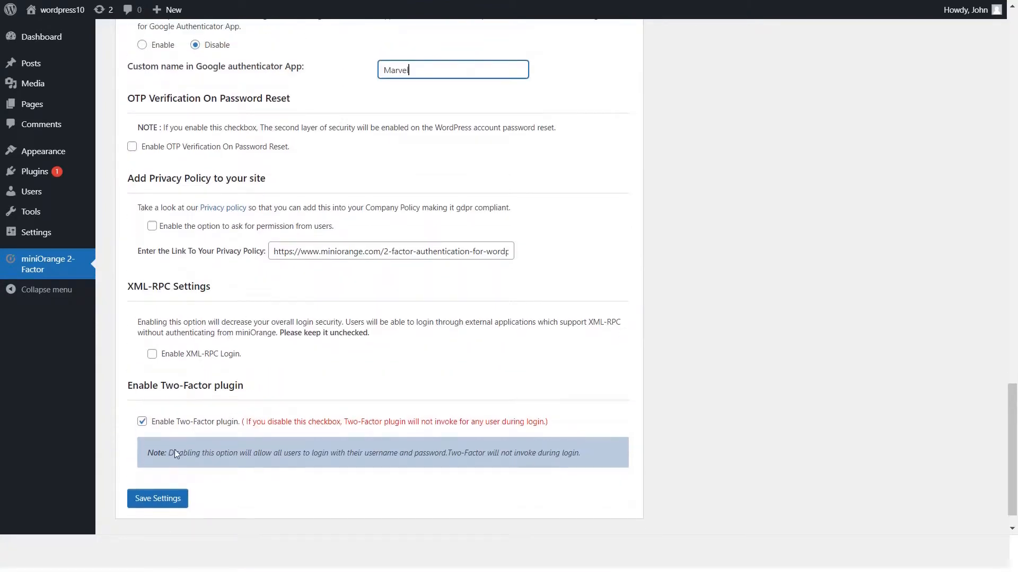
pyautogui.click(150, 501)
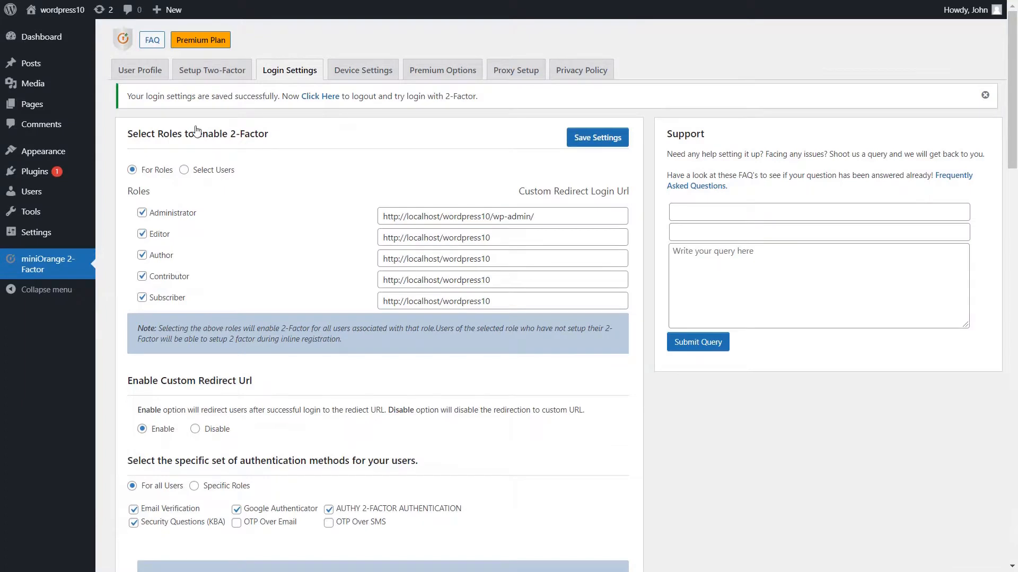
# - Review the Setup Two-Factor page, then untick Enable Two-Factor plugin in Login Settings
pyautogui.click(215, 73)
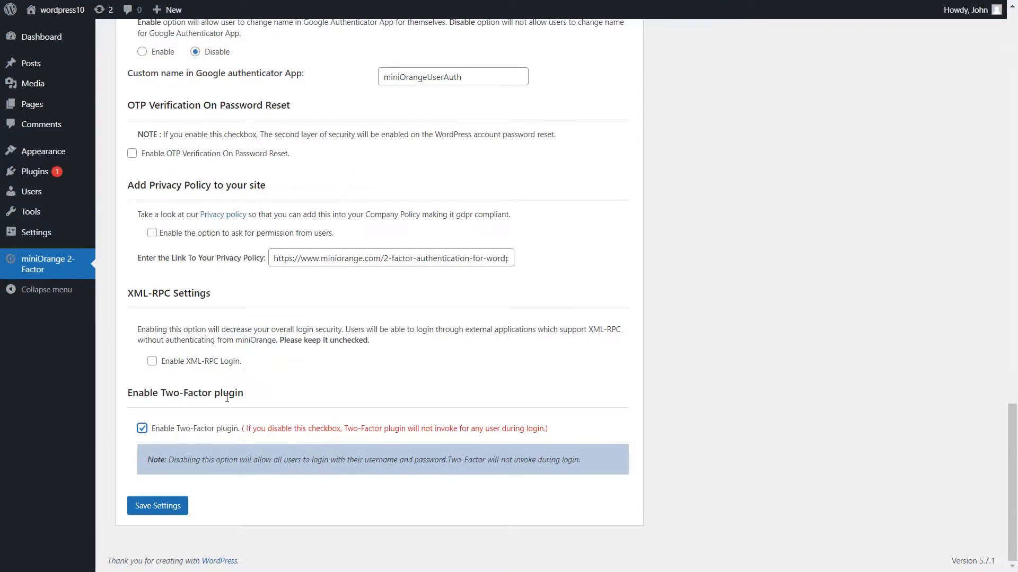
pyautogui.click(142, 429)
# - Save with two-factor disabled and log in as the test user with username and password
pyautogui.click(158, 506)
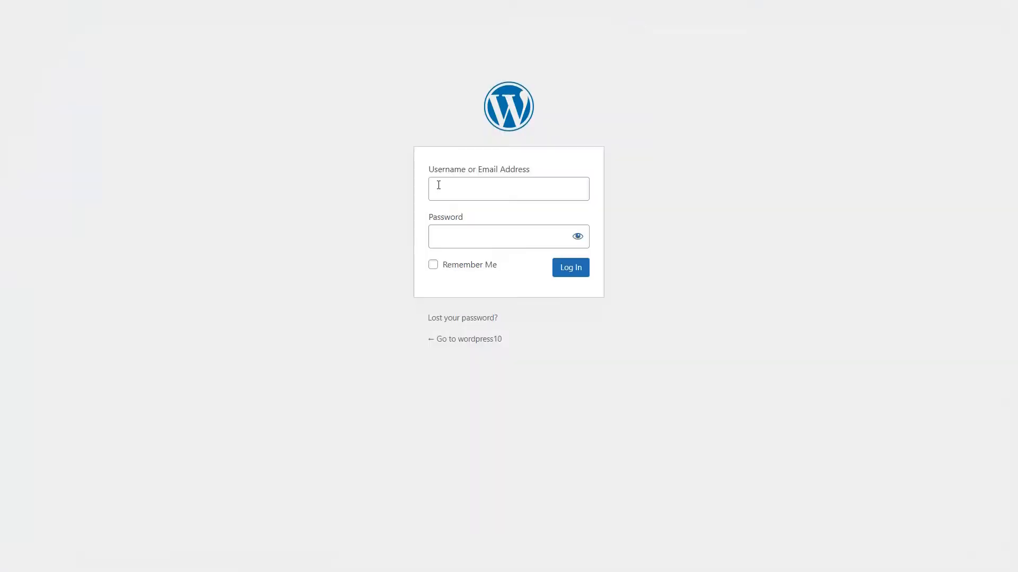
pyautogui.write('marv')
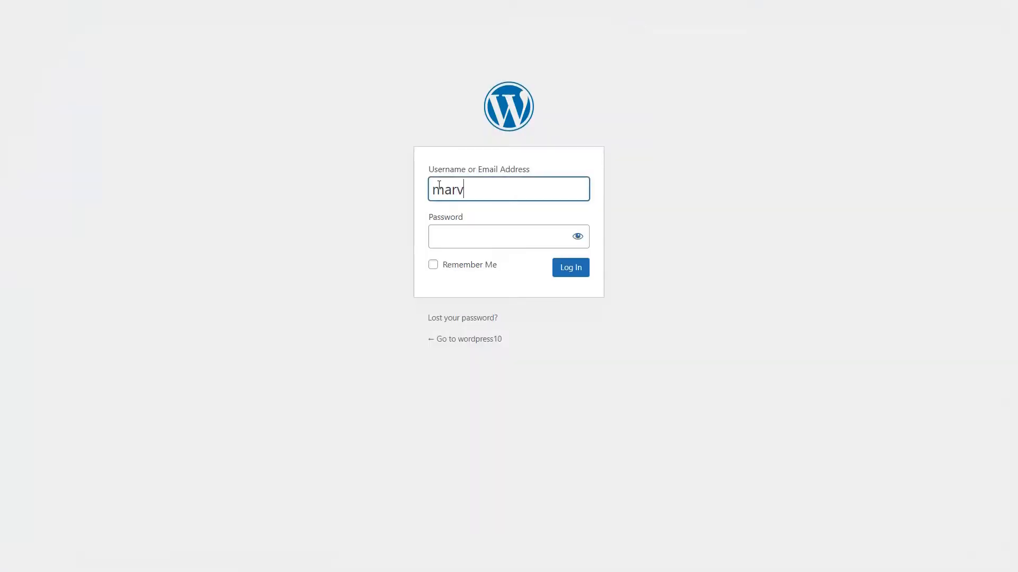
pyautogui.write('el')
pyautogui.press('Tab')
pyautogui.write('••••')
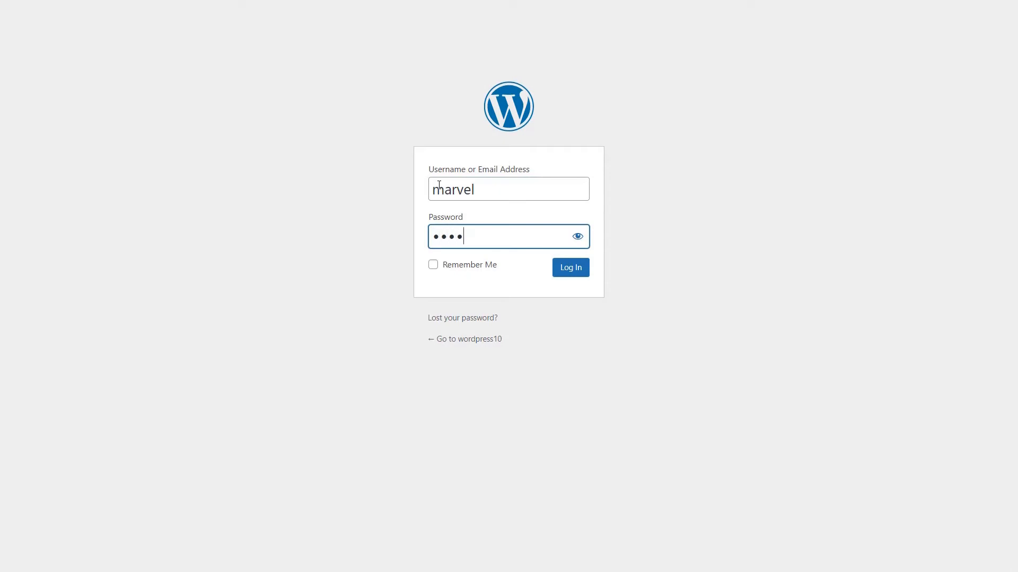
pyautogui.write('•')
pyautogui.click(576, 268)
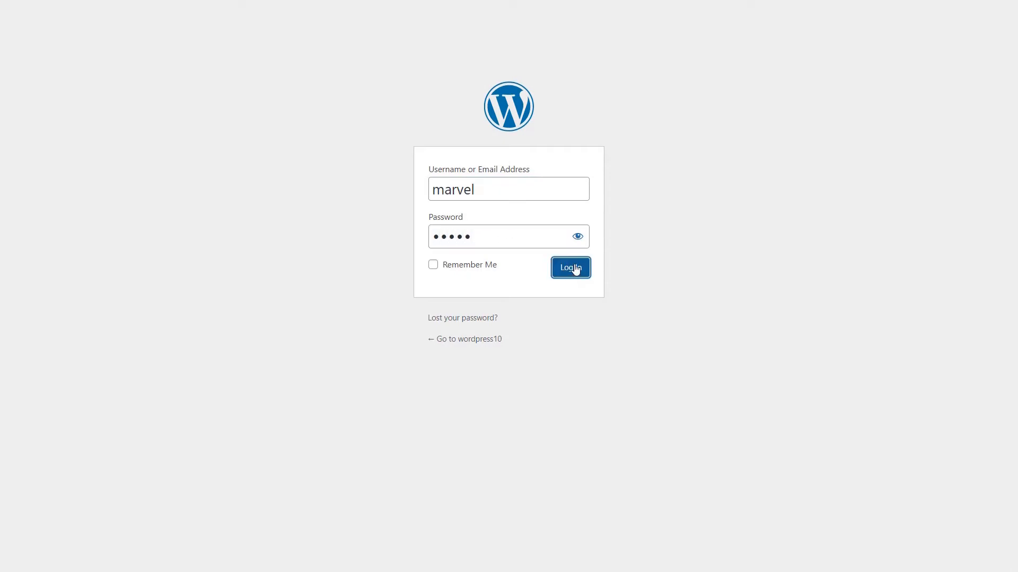